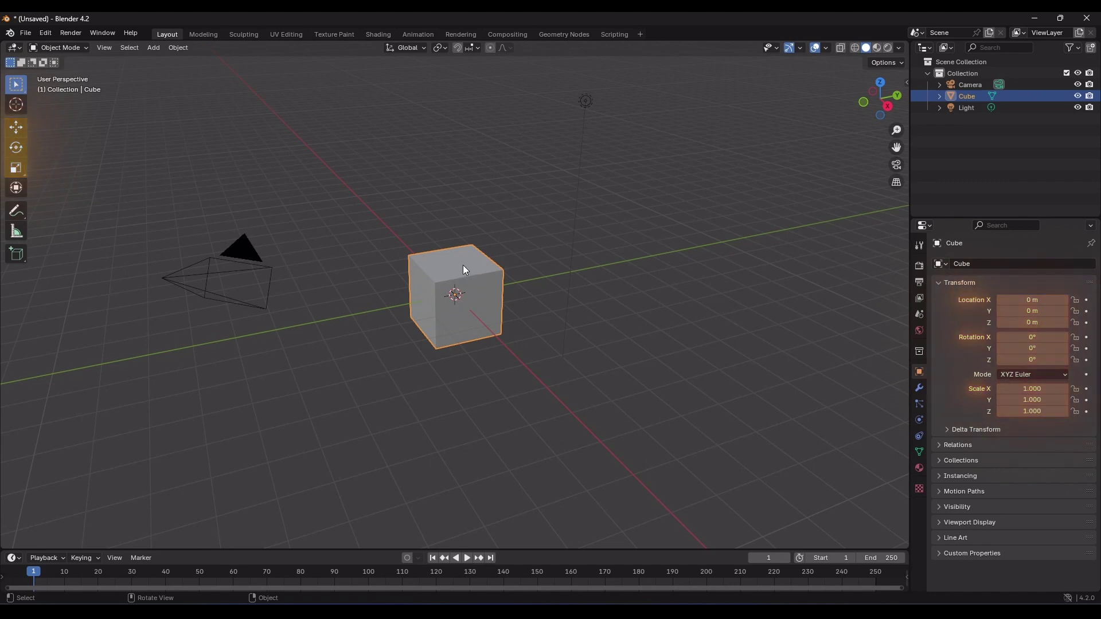
Step: Delete the default cube and add a Monkey mesh in its place
key("Delete")
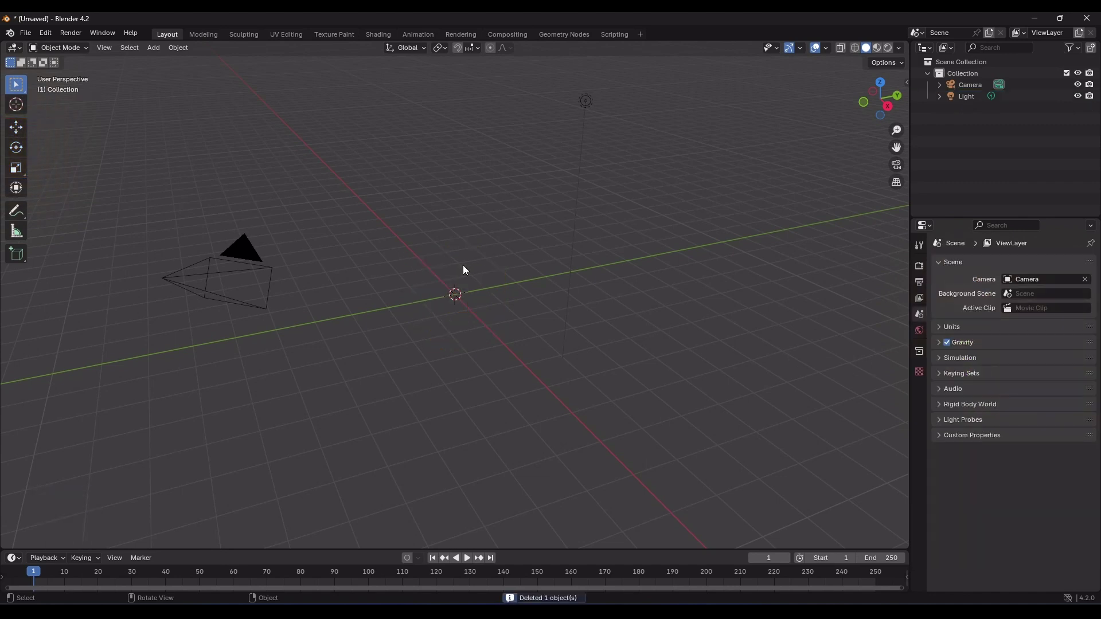
key("shift+a")
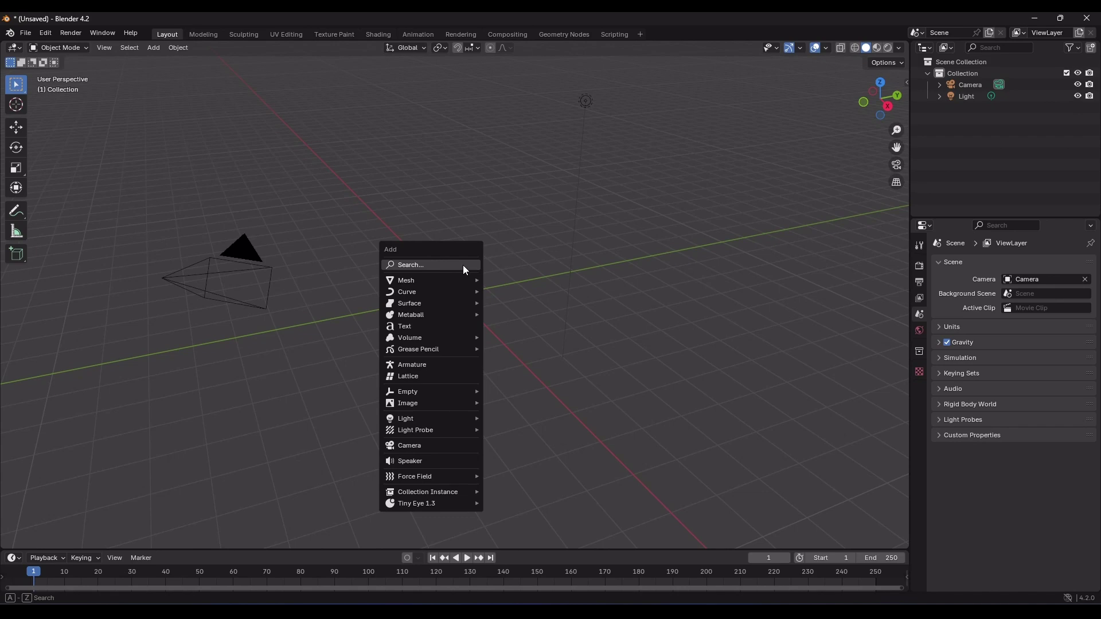
mouse_move(461, 279)
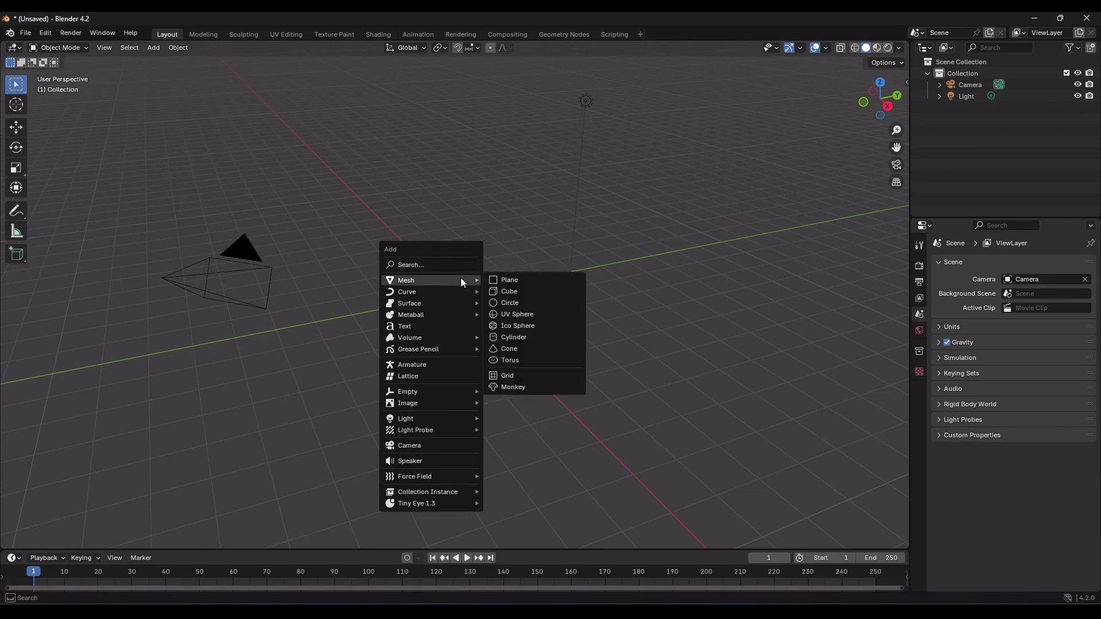
left_click(570, 392)
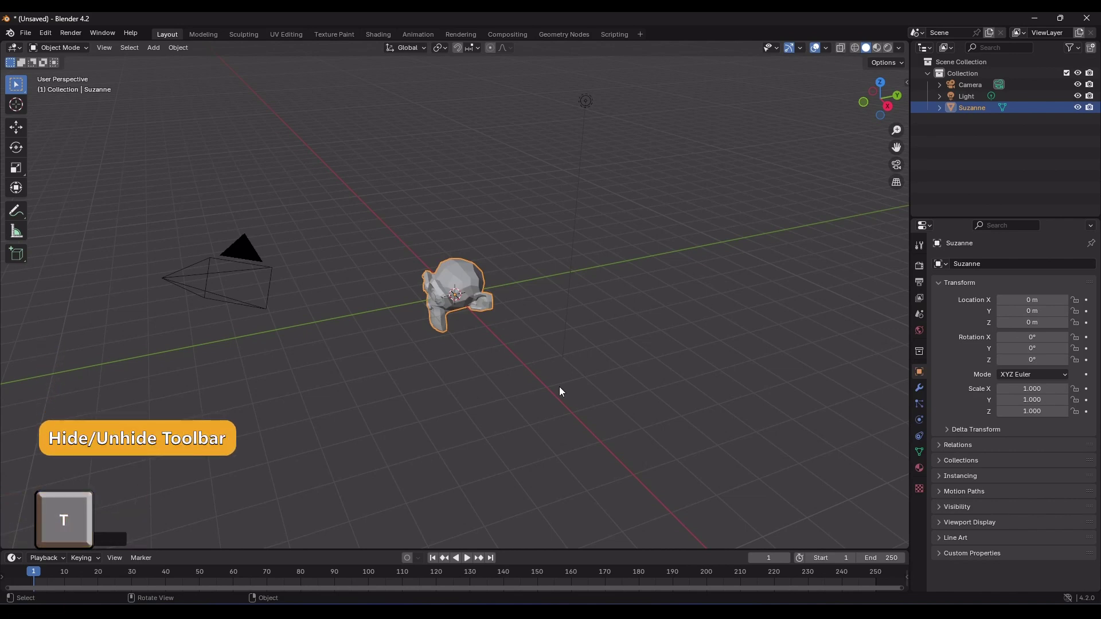
Step: Hide the viewport toolbar and bring it back
key("t")
key("t")
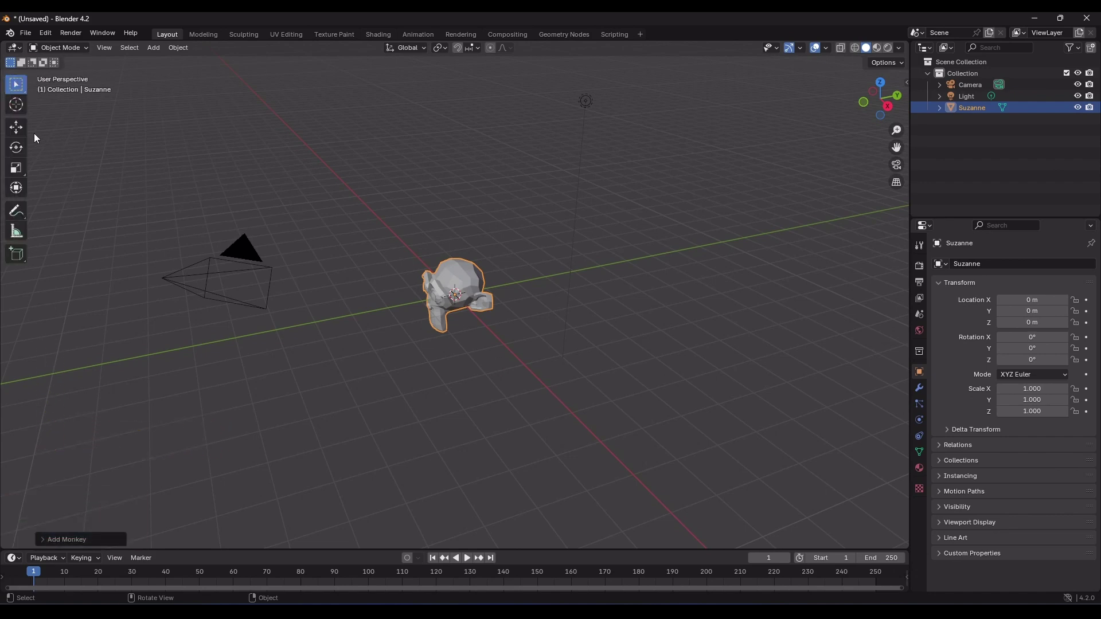
key("t")
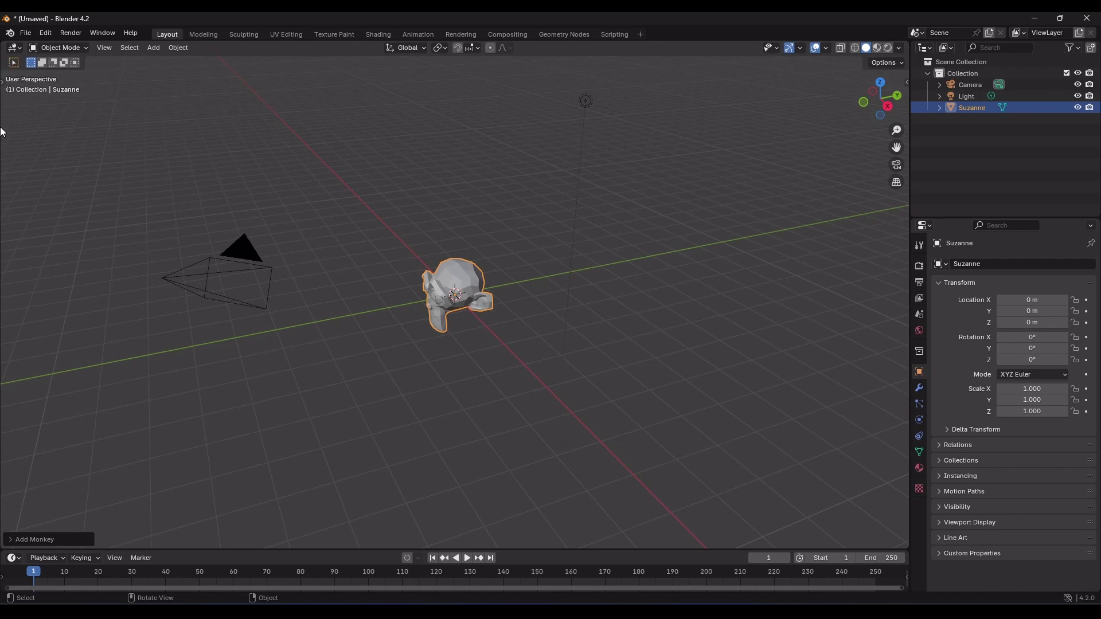
left_click(4, 82)
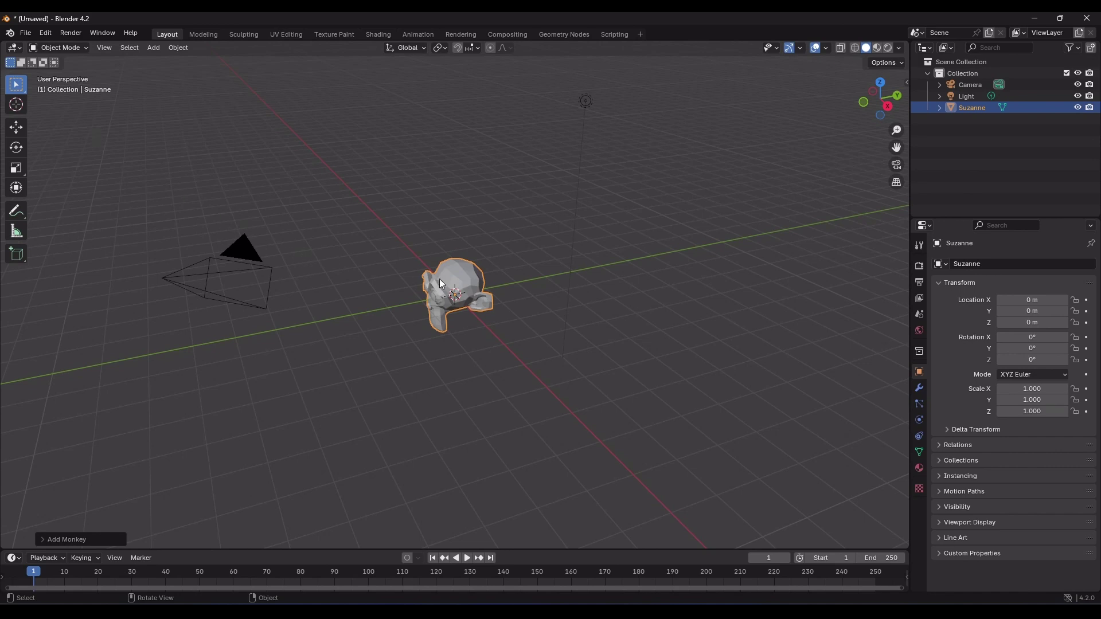
Step: Practise selecting the camera, the light and all objects with a selection box, ending on the monkey alone
left_click(241, 243)
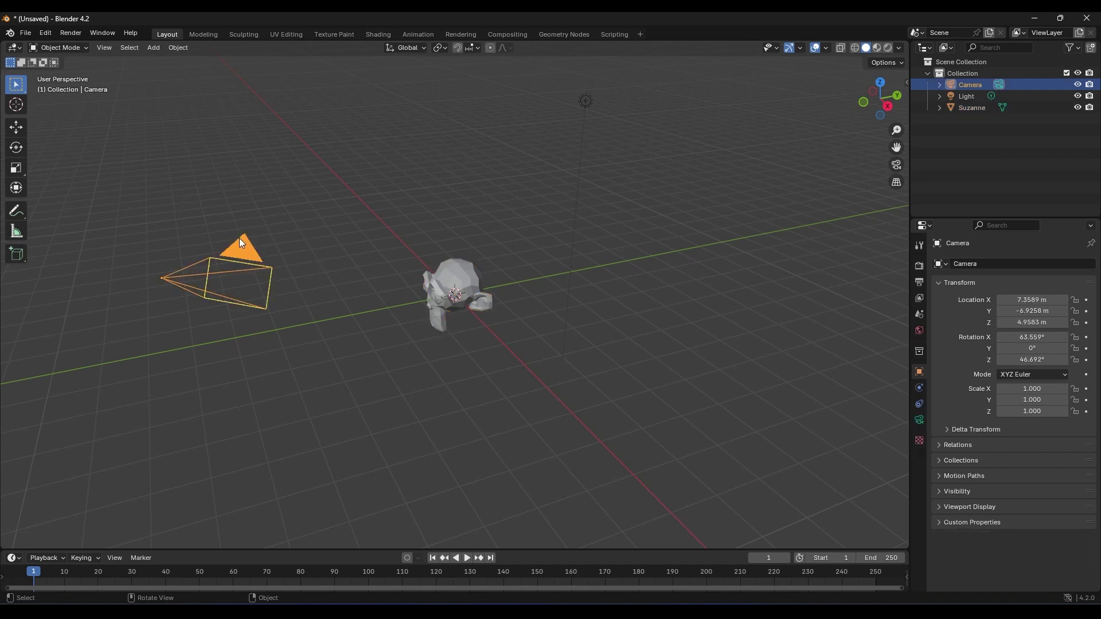
left_click(587, 100)
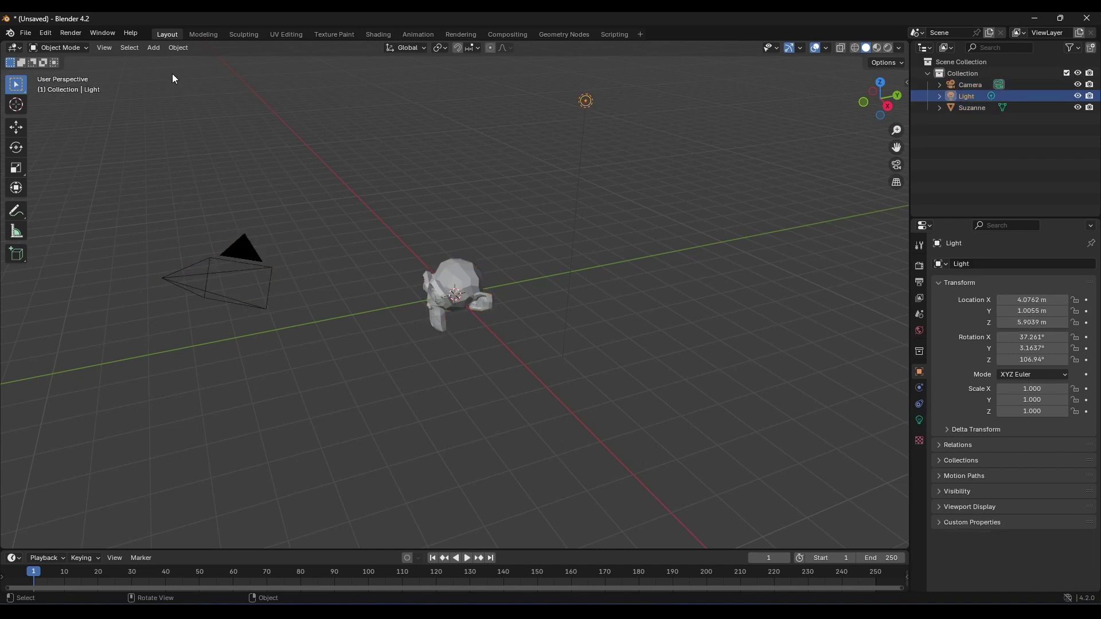
left_click_drag(172, 73, 633, 337)
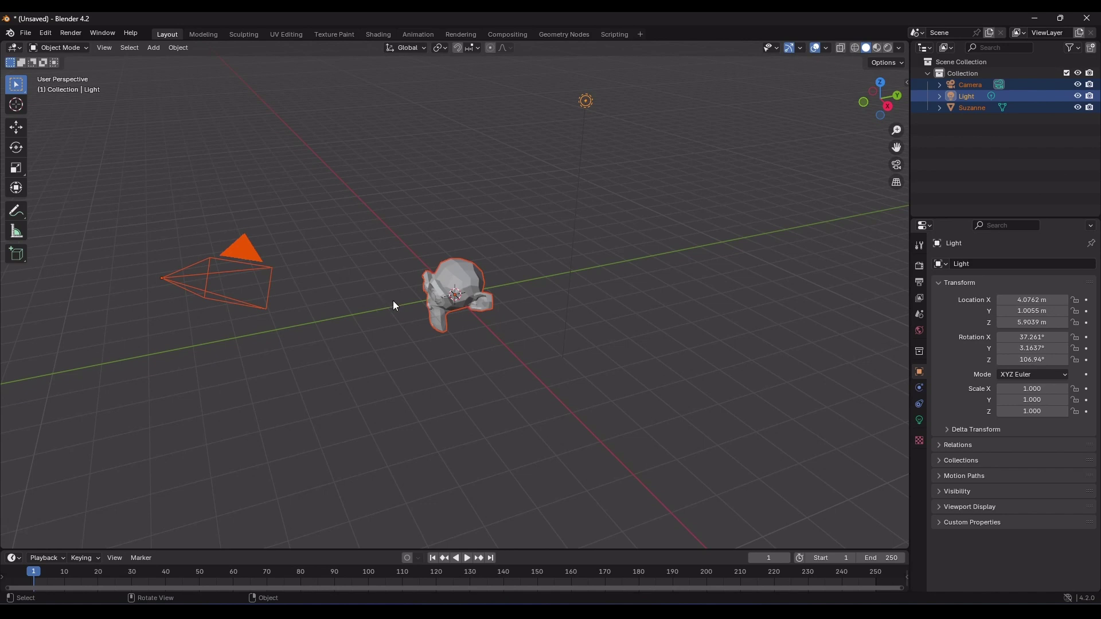
left_click(463, 267)
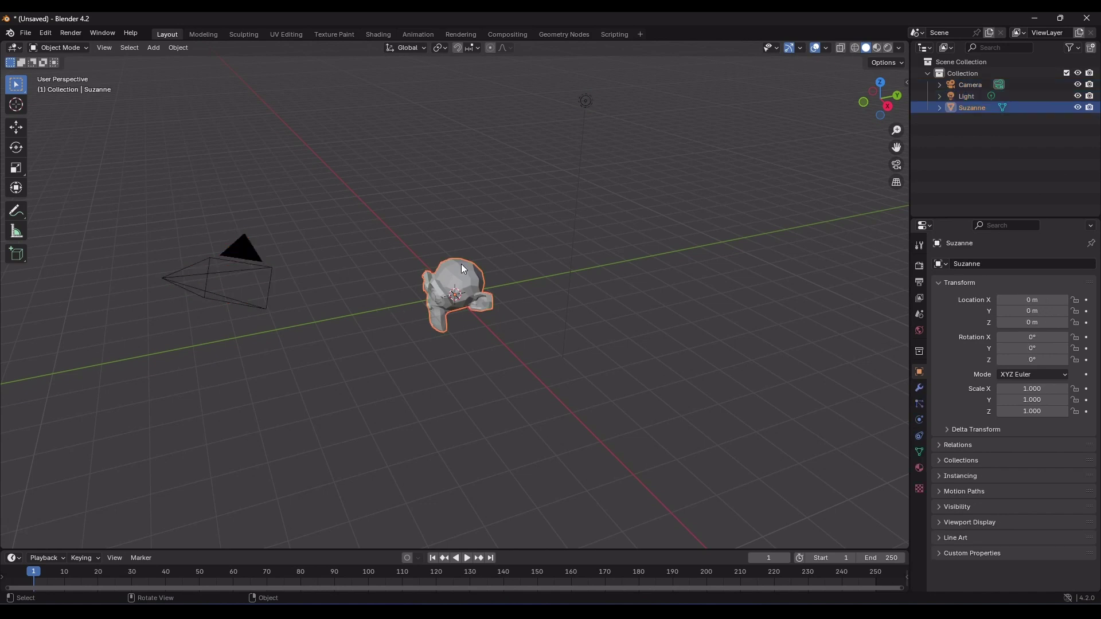
Step: Move the monkey with the Move tool to about X 0.56 m, Y 0.28 m, Z 3.04 m
left_click(16, 127)
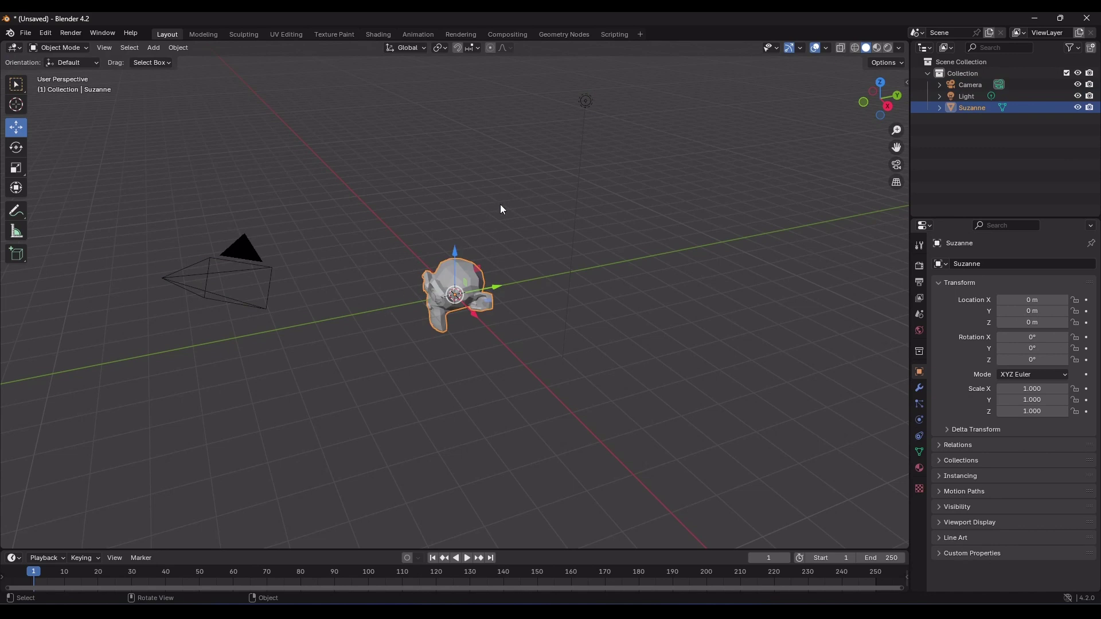
left_click(520, 183)
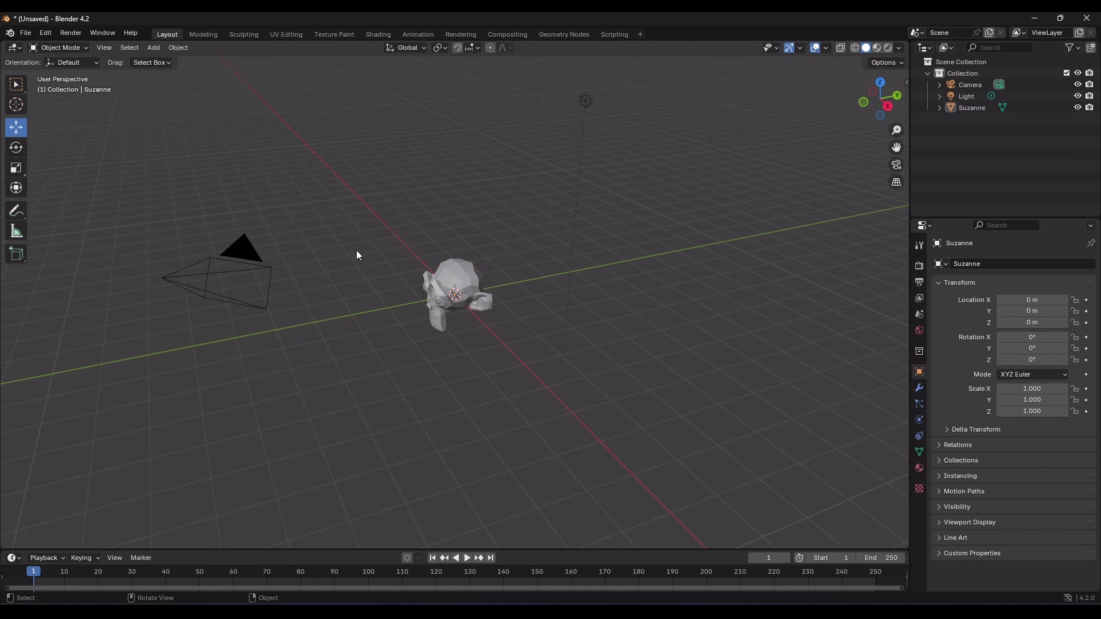
left_click(448, 271)
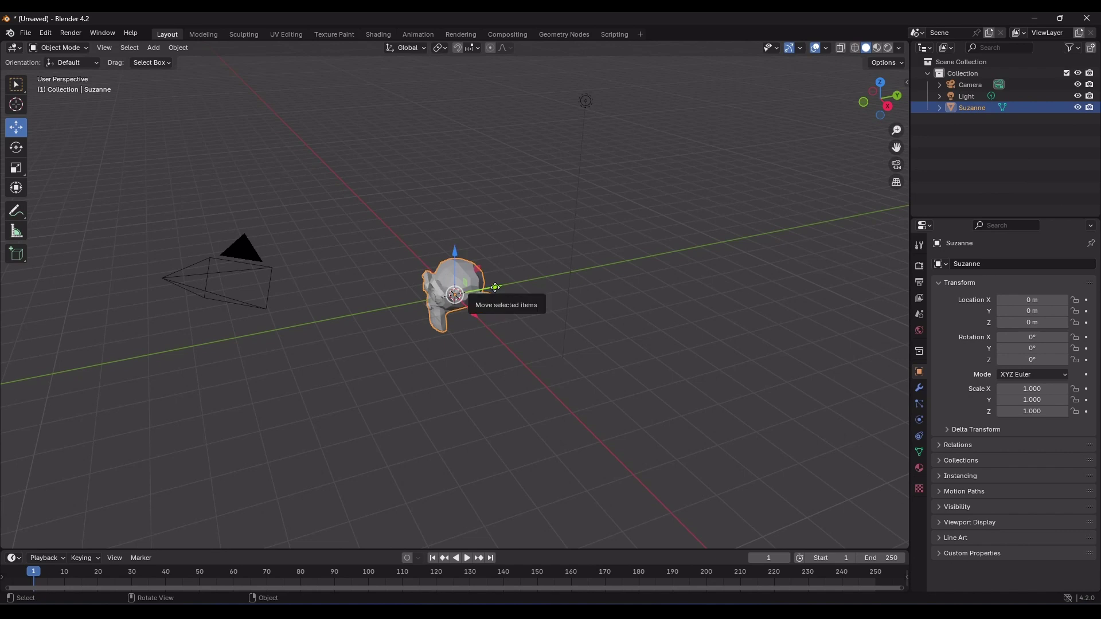
left_click_drag(486, 296, 372, 189)
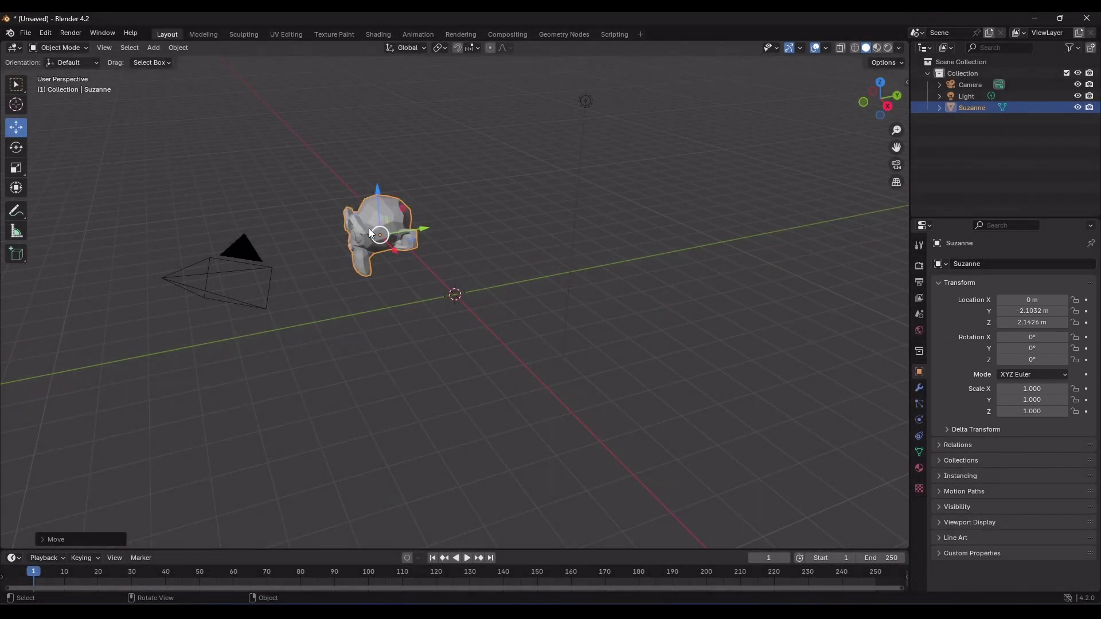
left_click_drag(373, 233, 464, 198)
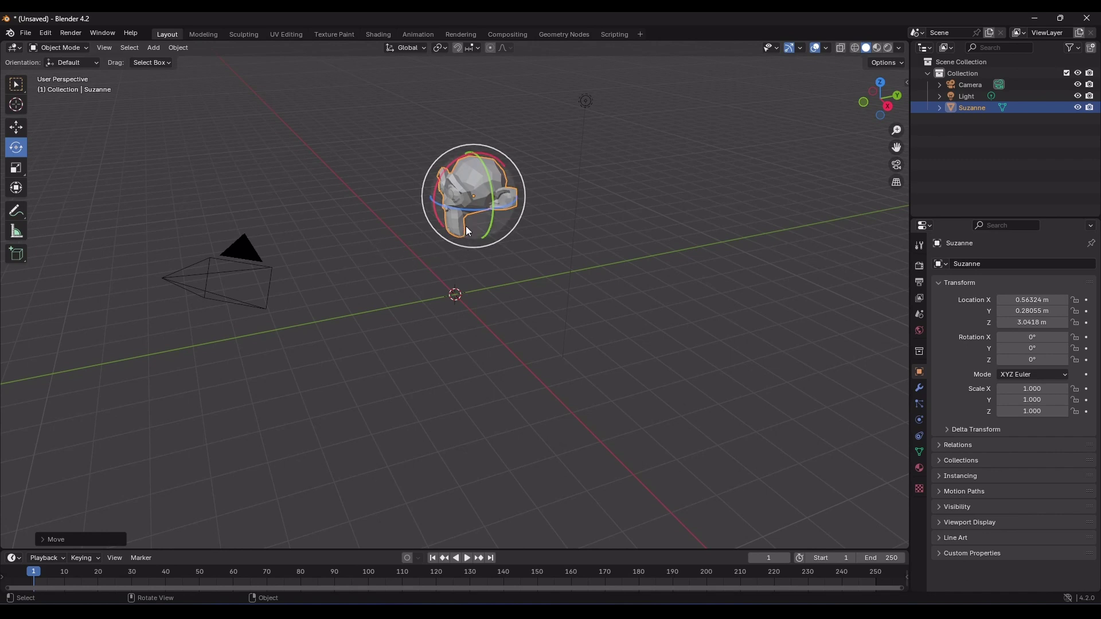
Step: Rotate the monkey freely with the Rotate tool to about X -10.4°, Y 0°, Z 25.6°
left_click_drag(459, 208, 507, 215)
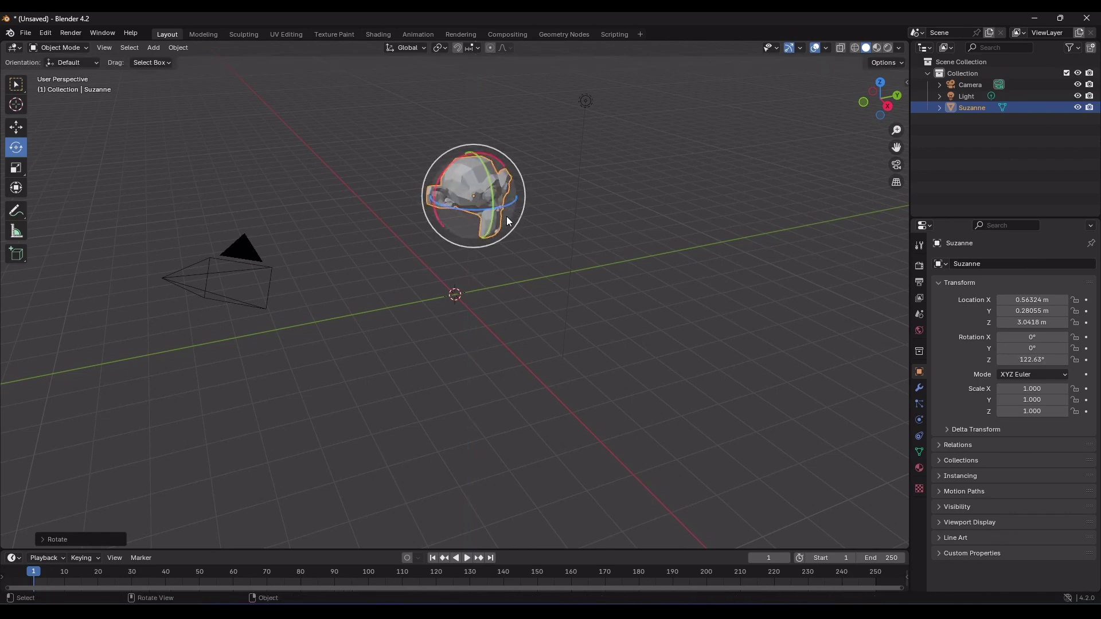
left_click_drag(439, 218, 432, 188)
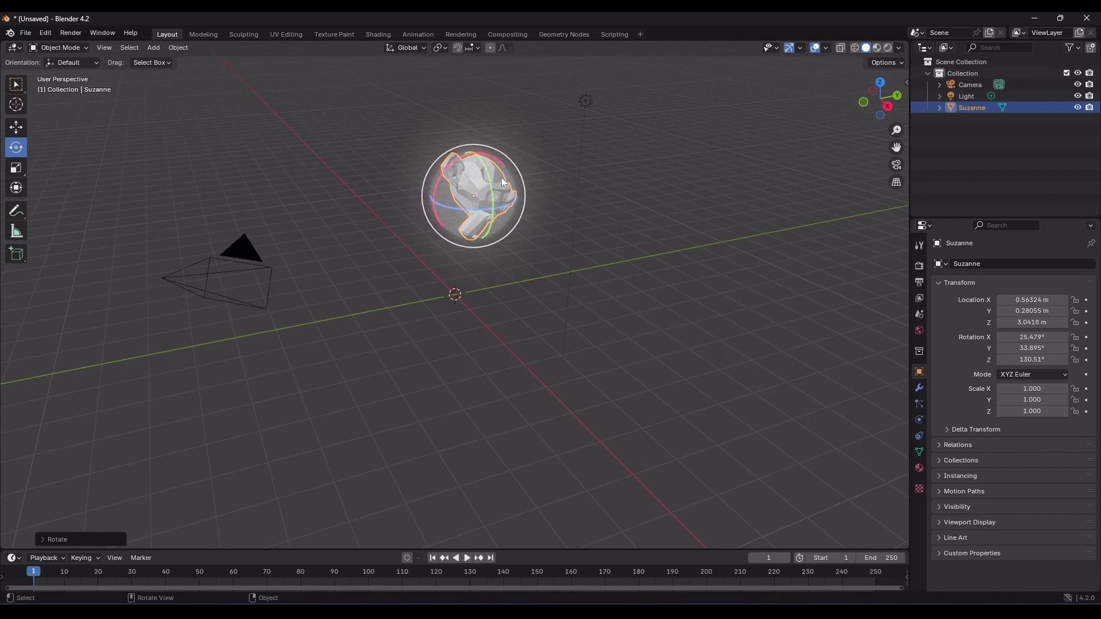
left_click_drag(503, 182, 501, 155)
left_click_drag(474, 233, 405, 150)
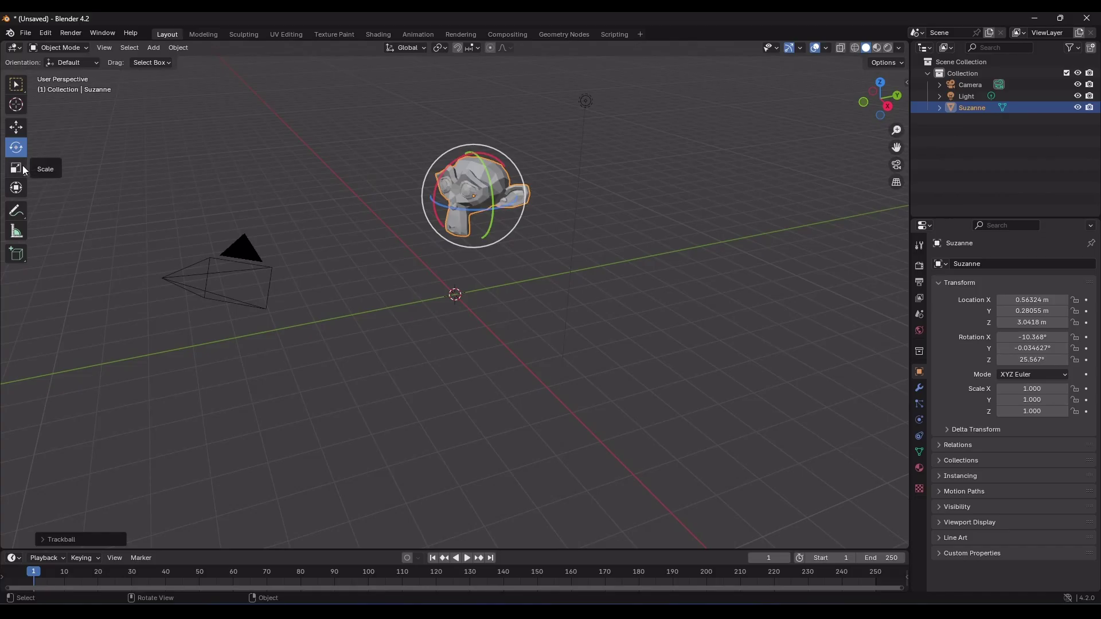
Step: Scale the monkey up uniformly to about 2.4 on all axes
left_click(23, 167)
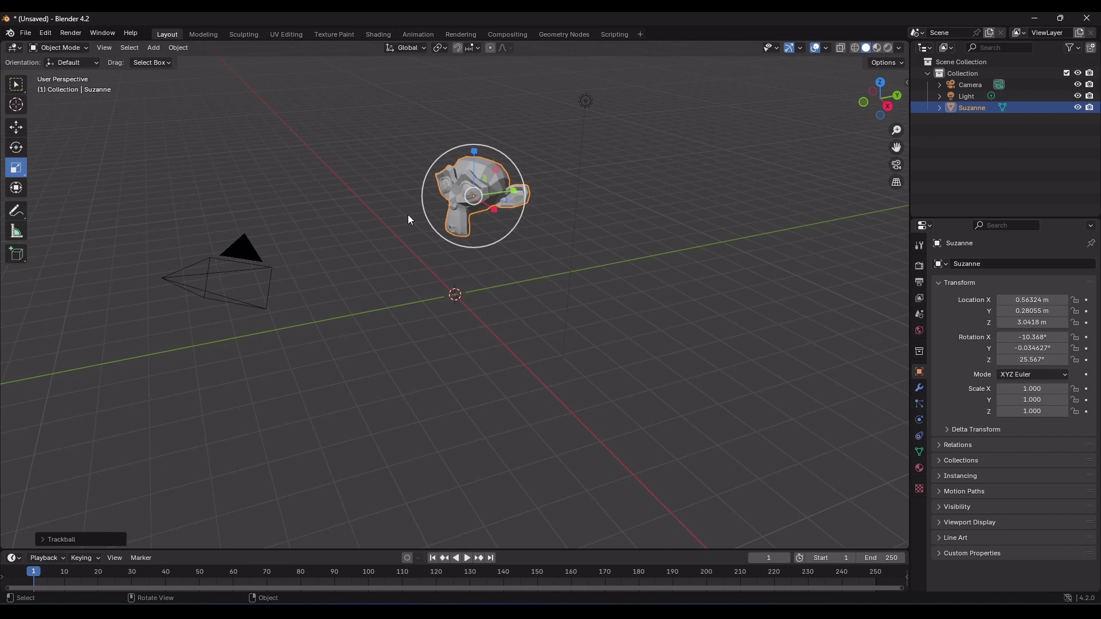
left_click(483, 195)
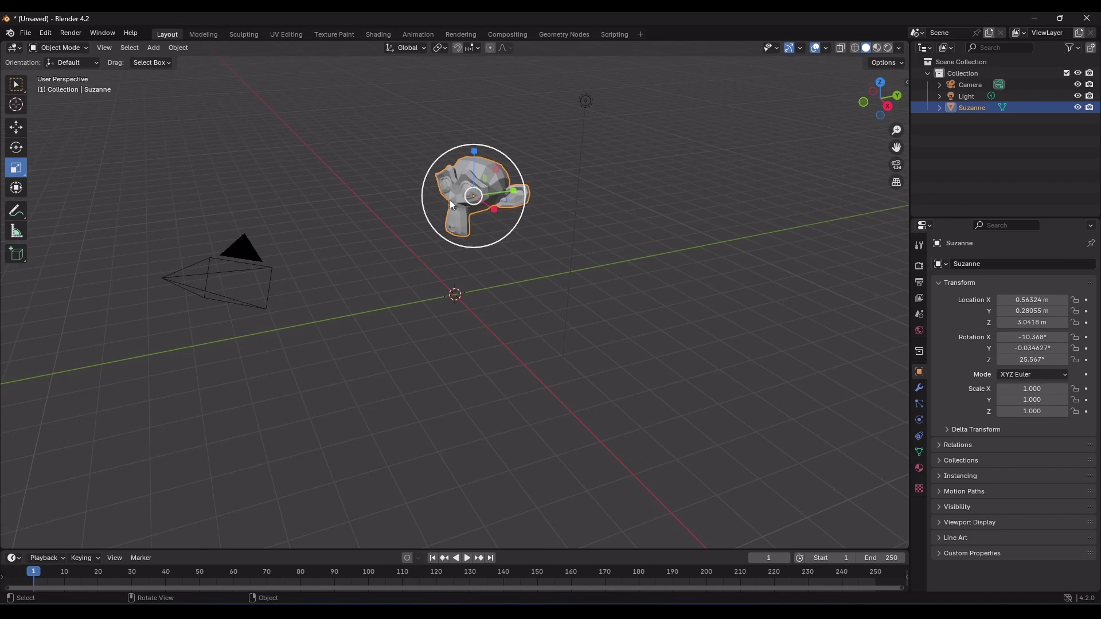
key("s")
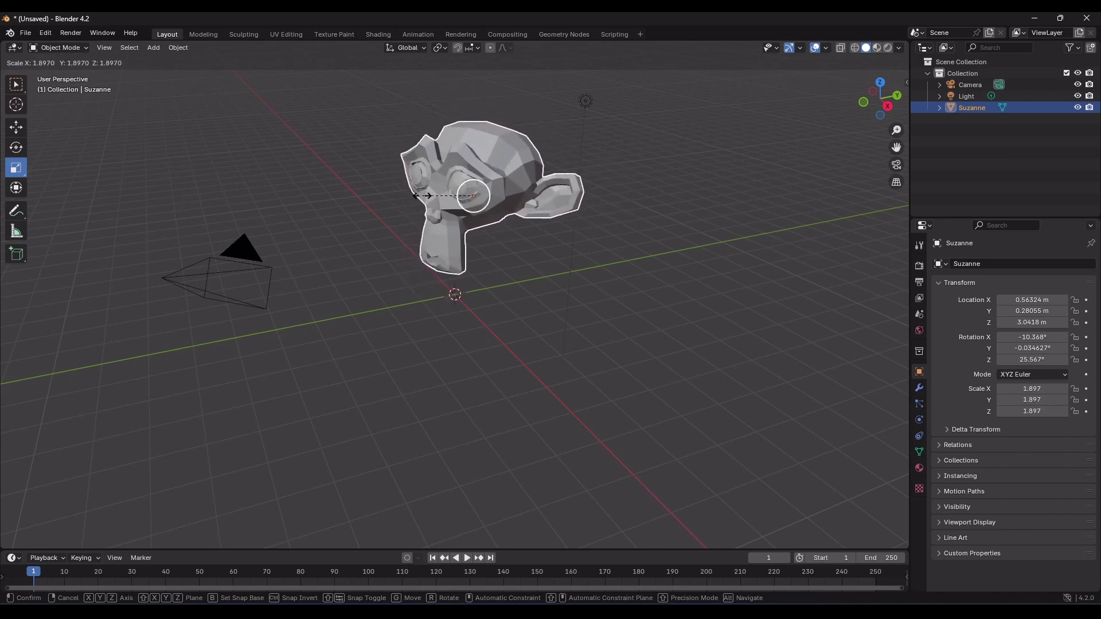
left_click(409, 199)
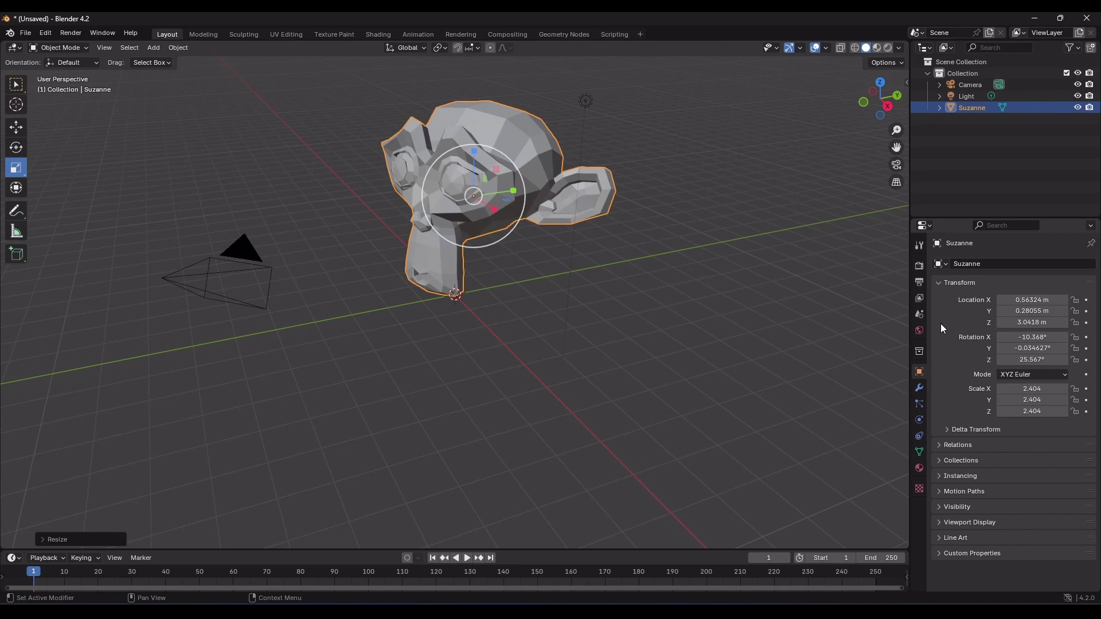
Step: Set the monkey's location to X 1 m, Y 0 m and Z 0 m
left_click(1033, 300)
left_click_drag(1035, 300, 1033, 300)
type("1")
left_click(1029, 311)
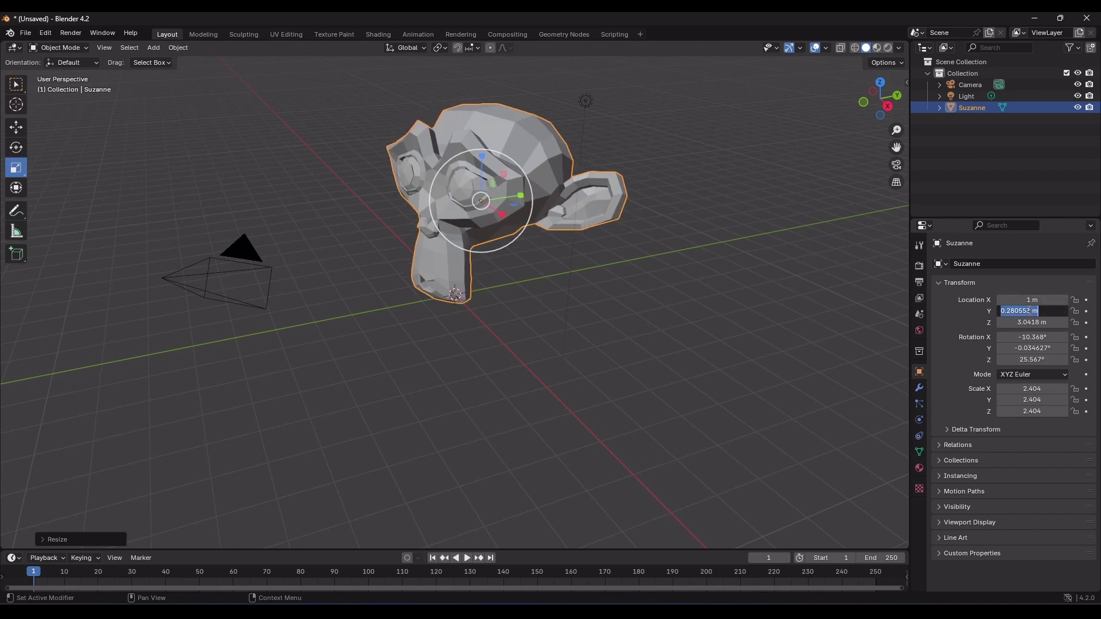
type("0")
key("Return")
left_click(1031, 323)
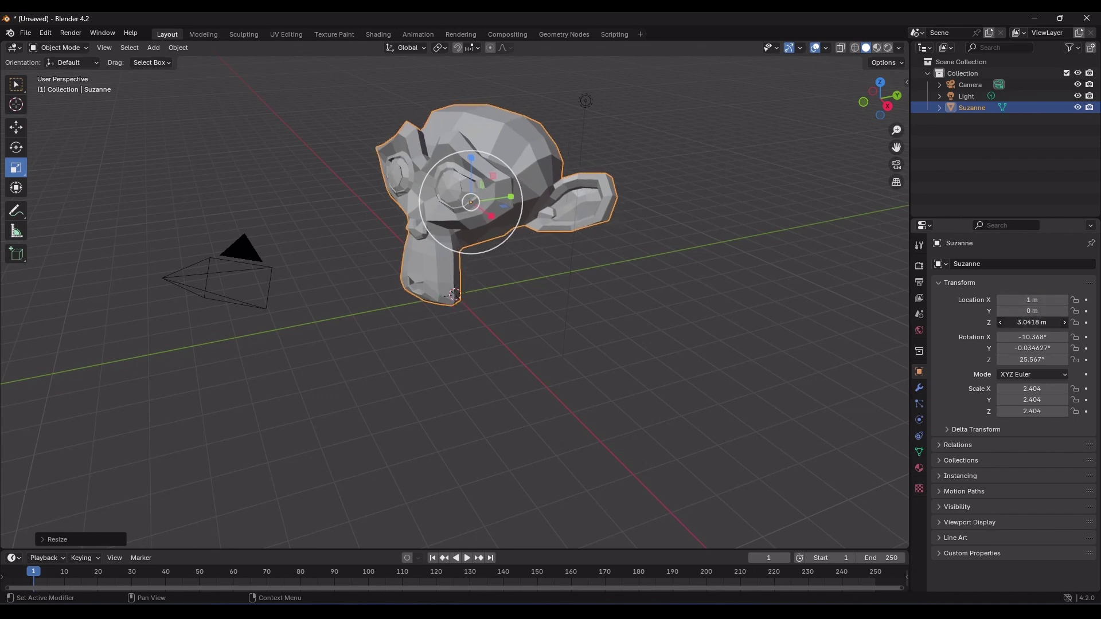
type("0")
key("Return")
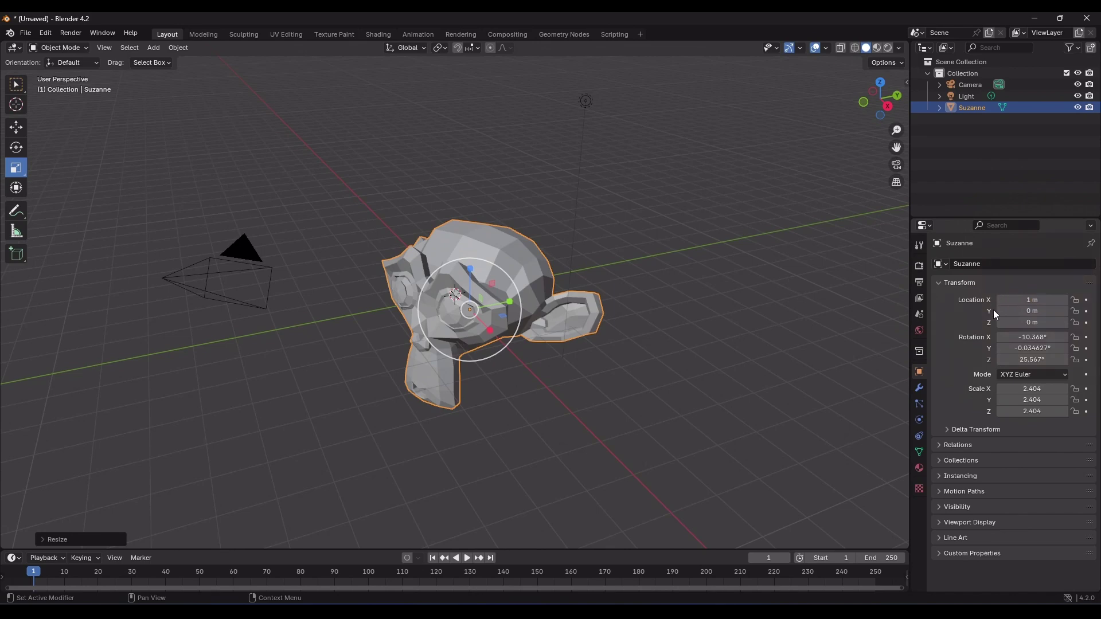
Step: Raise the monkey by setting its Z location to 2 m
left_click(1014, 322)
type("2")
key("Return")
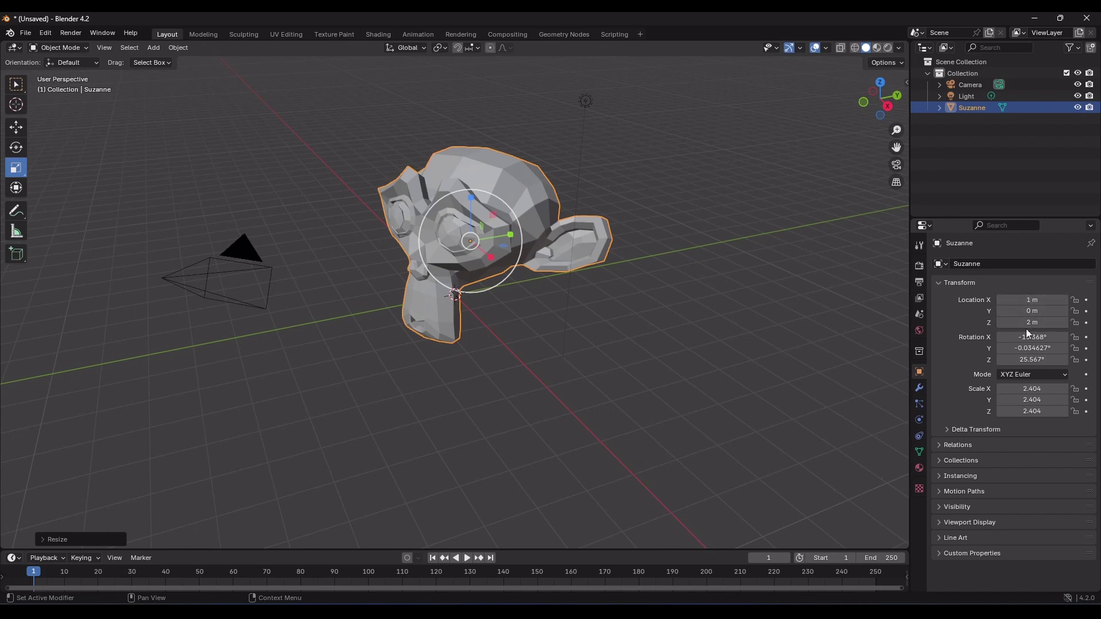
Step: Adjust the monkey's X and Y rotation values, and reset all three rotation axes to 0° together
mouse_move(1033, 337)
left_mouse_down()
mouse_move(1049, 337)
mouse_move(998, 348)
mouse_move(1021, 349)
left_mouse_up()
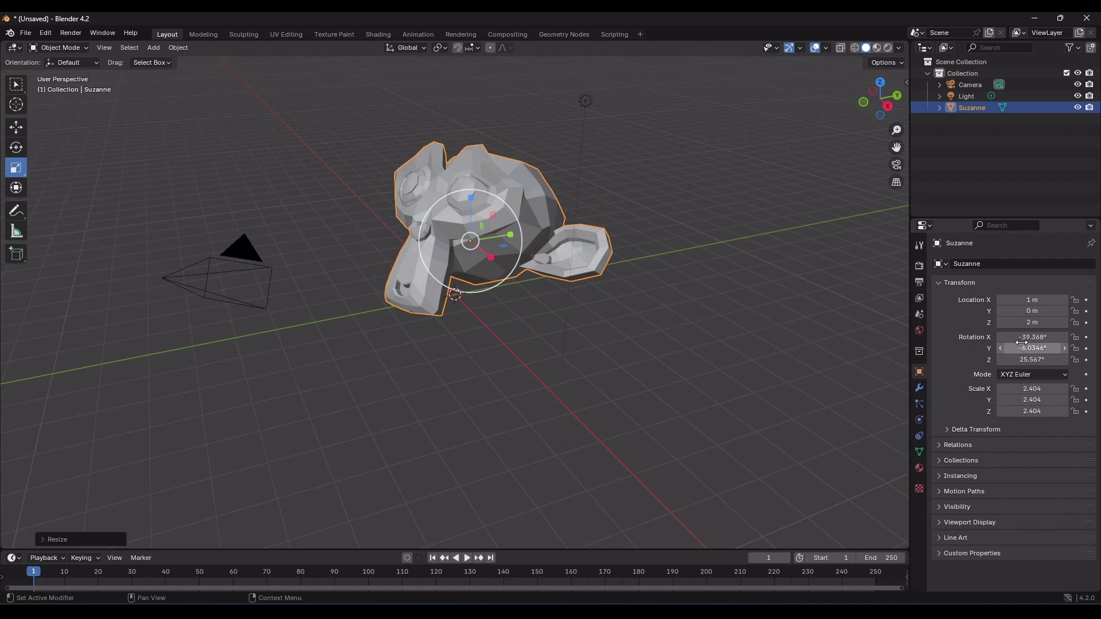
left_click_drag(1020, 338, 1020, 337)
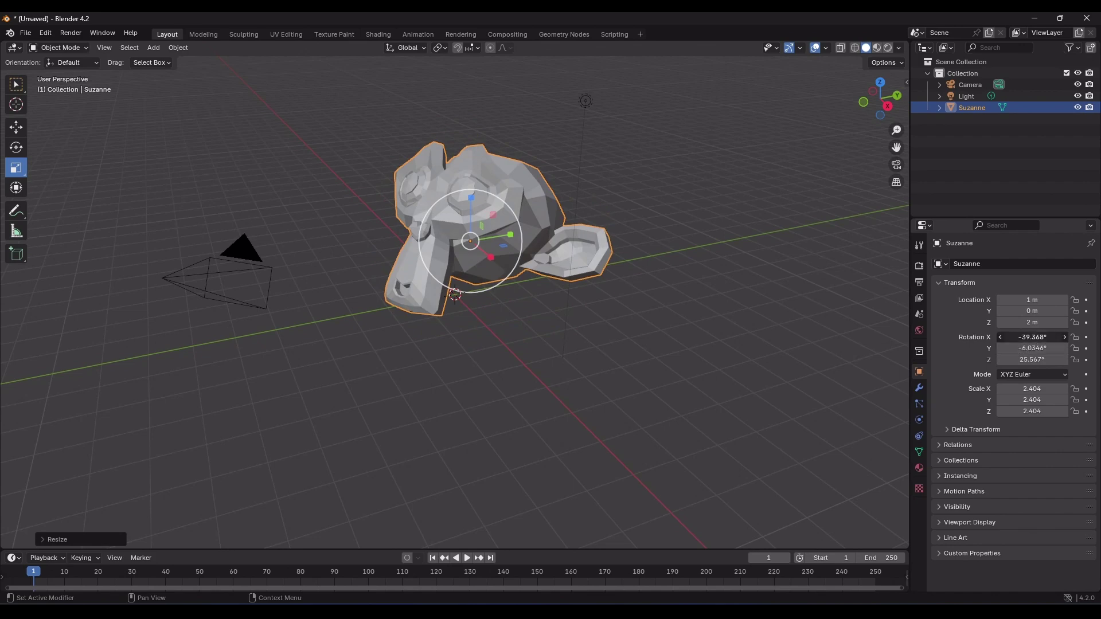
left_click_drag(1019, 338, 1020, 360)
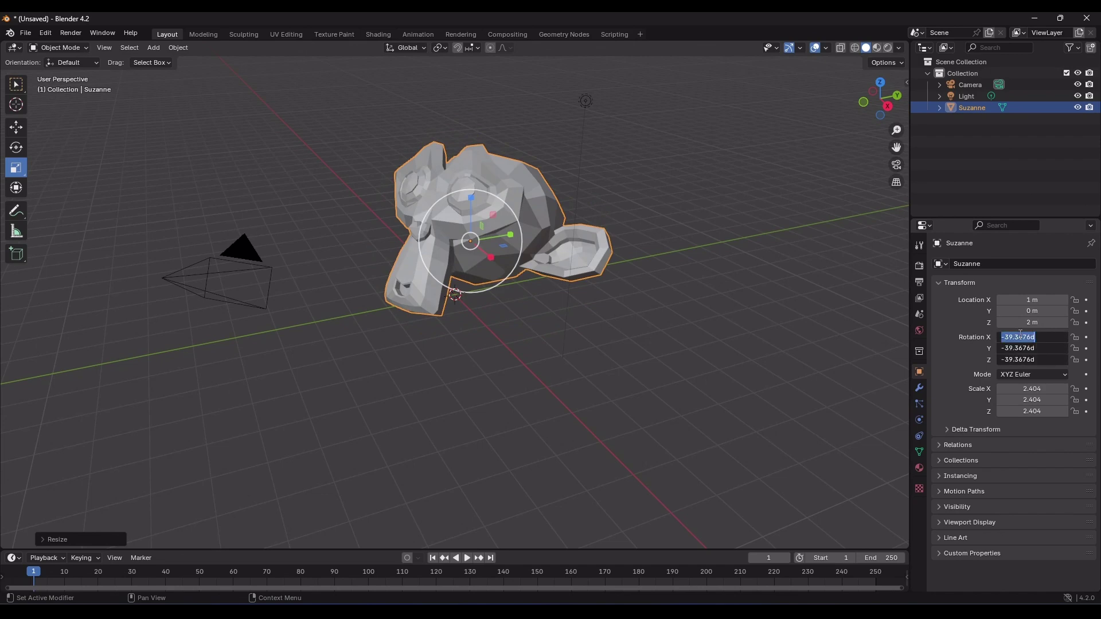
type("0")
key("Return")
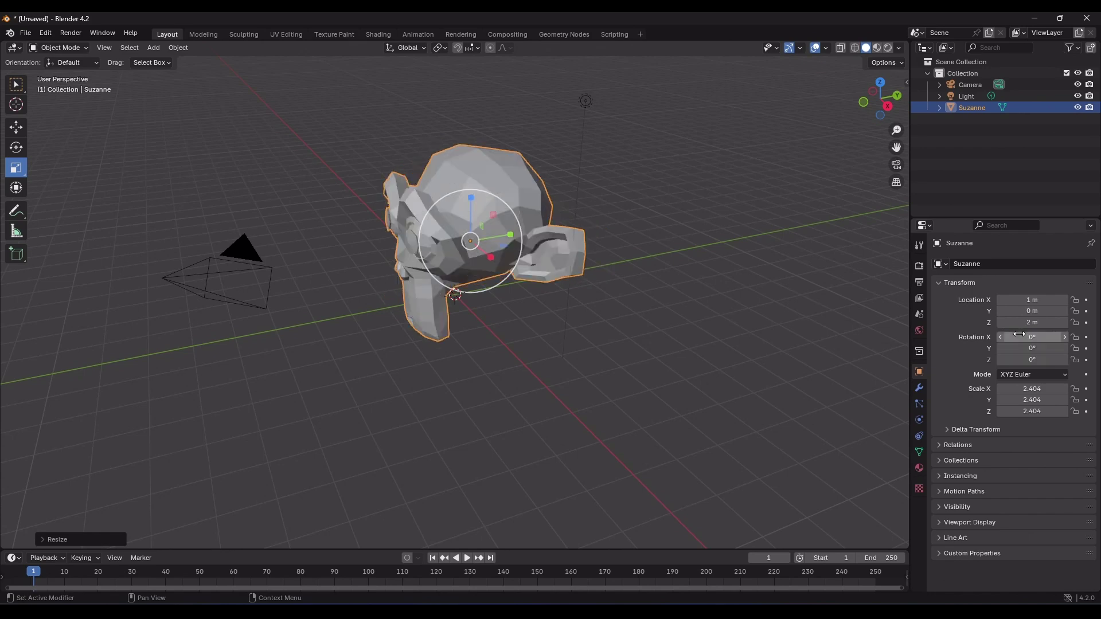
Step: Set the monkey's X, Y and Z location to 0 m in a single entry
left_click_drag(1016, 299, 1016, 322)
type("0")
key("Return")
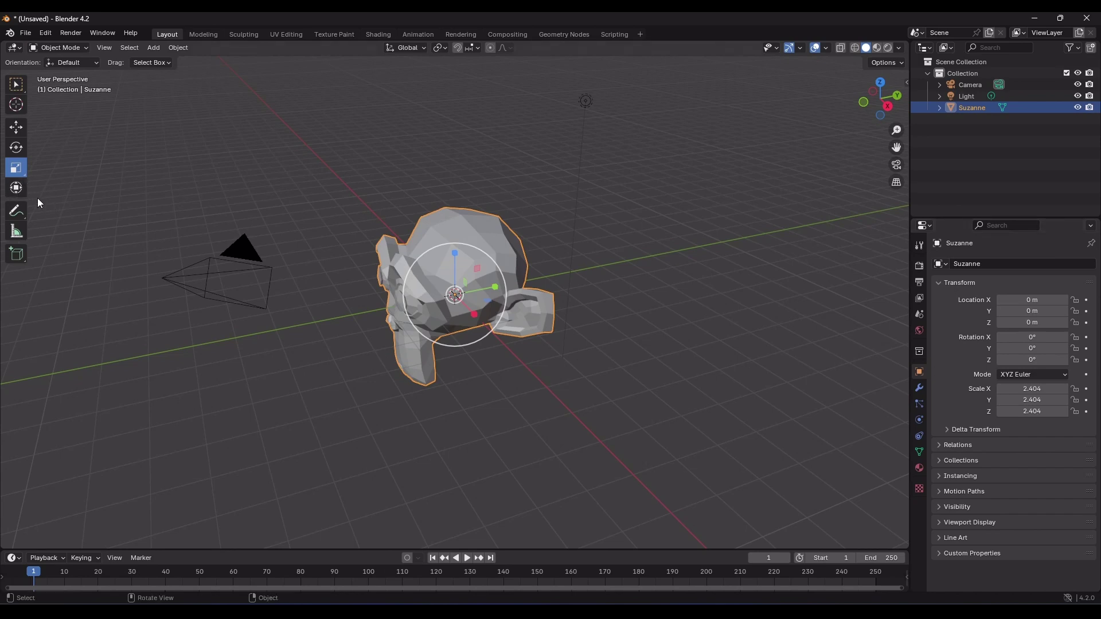
Step: With the Transform tool, rotate the monkey to about X -30°, Y 29° and move it along X to about -3.6 m
left_click(16, 188)
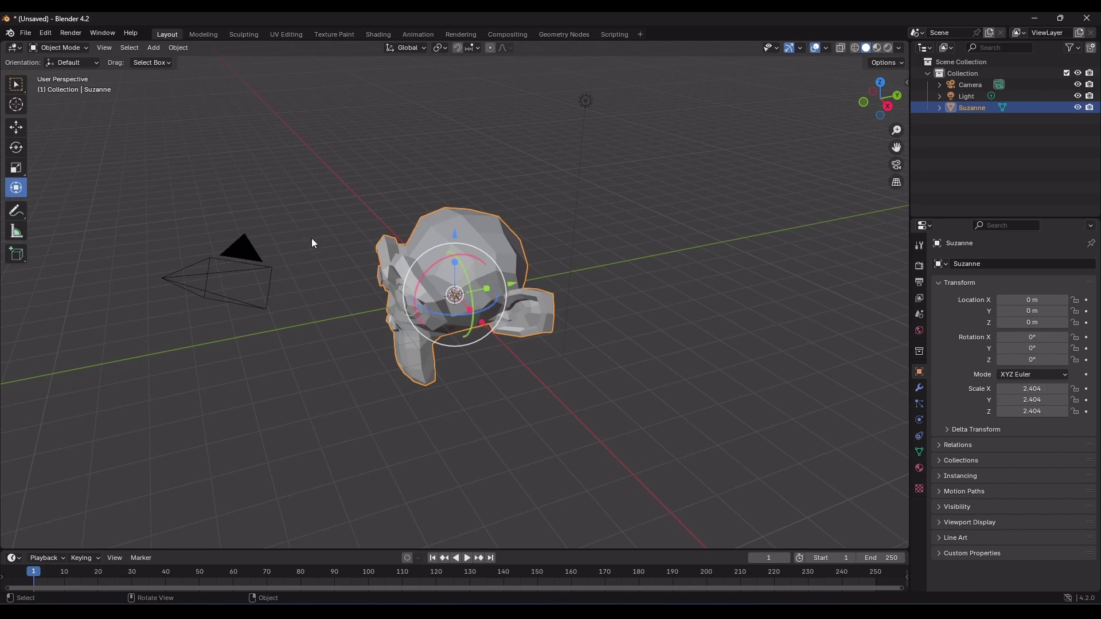
left_click_drag(425, 274, 473, 304)
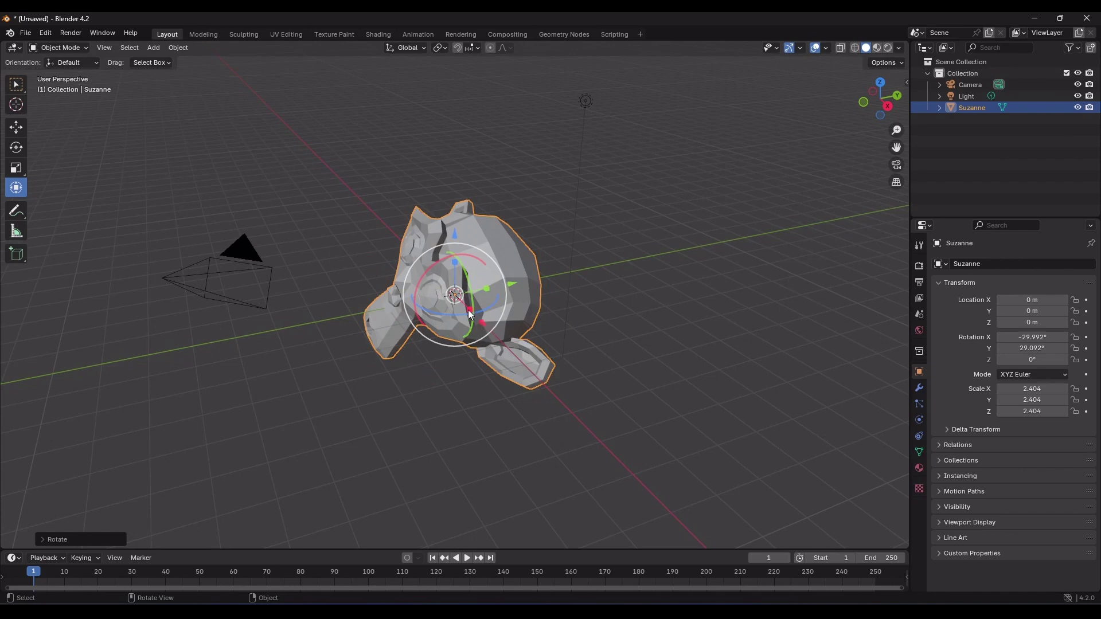
left_click_drag(468, 308, 387, 325)
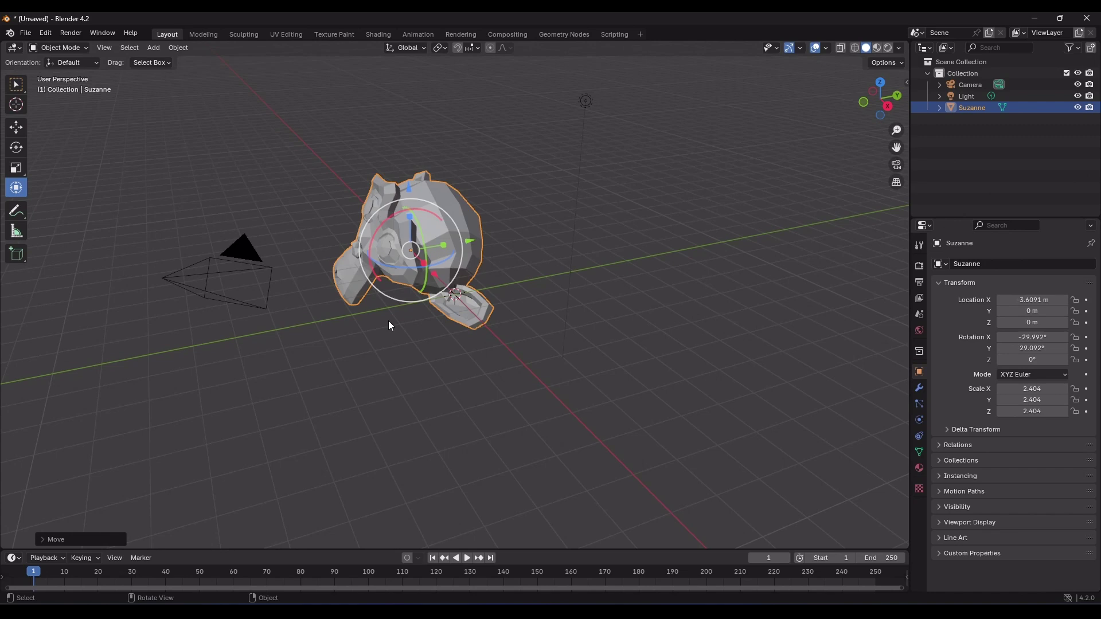
Step: Switch back to the Select Box tool and set the monkey's X location to 0 m
left_click(16, 86)
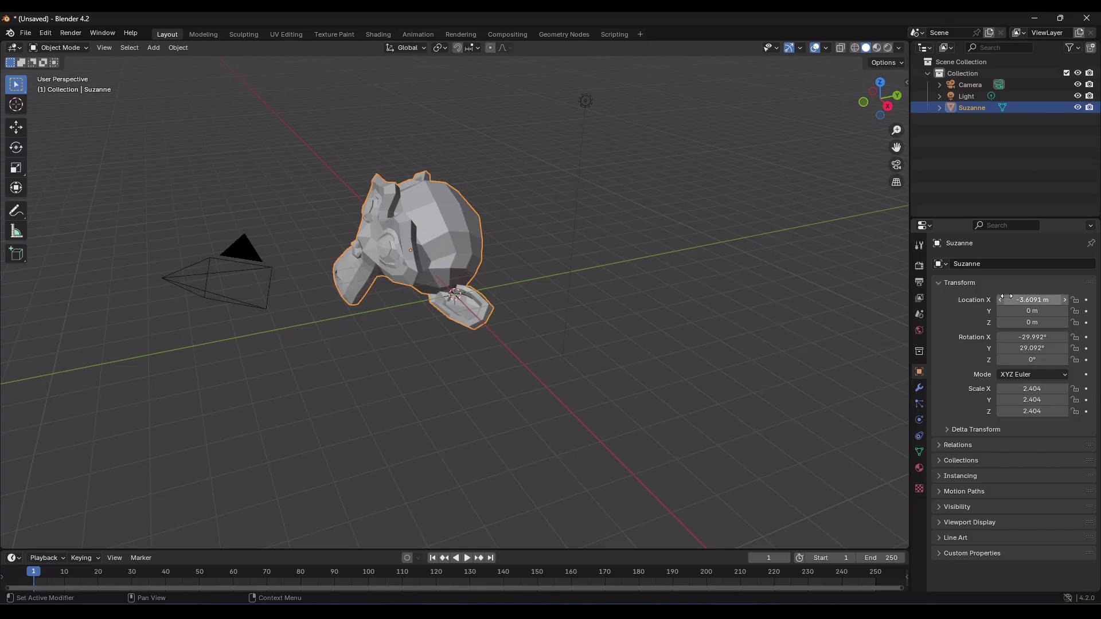
left_click(1032, 300)
type("0")
key("Return")
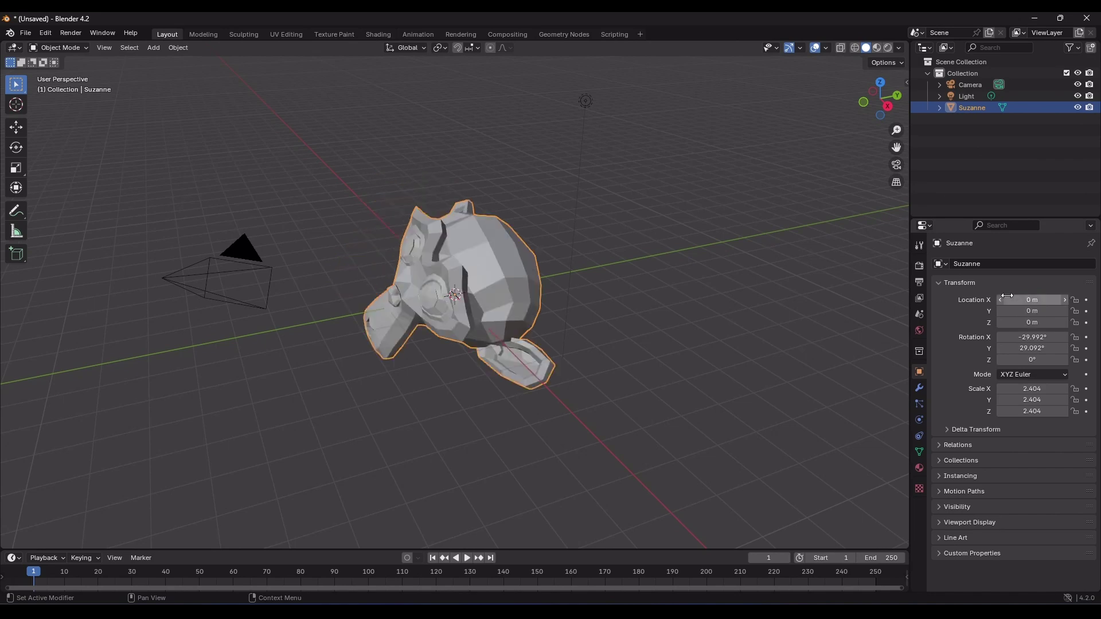
Step: Set the monkey's rotation to 0° on all three axes and its scale to 1 on all three axes
mouse_move(1027, 336)
left_mouse_down()
mouse_move(1026, 351)
mouse_move(1026, 336)
left_mouse_up()
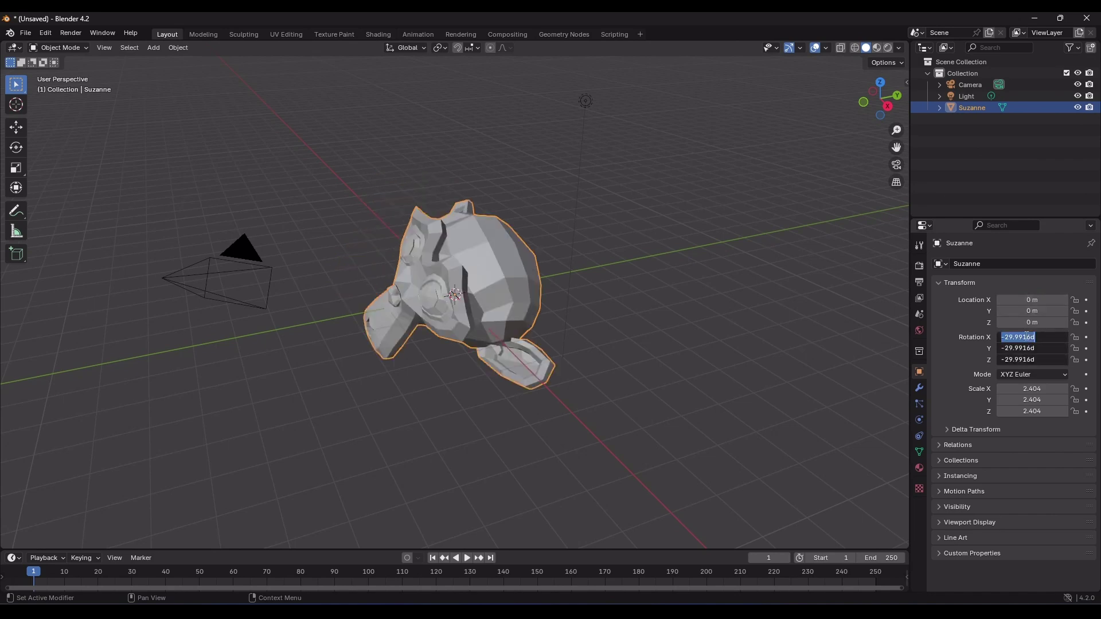
type("0")
key("Return")
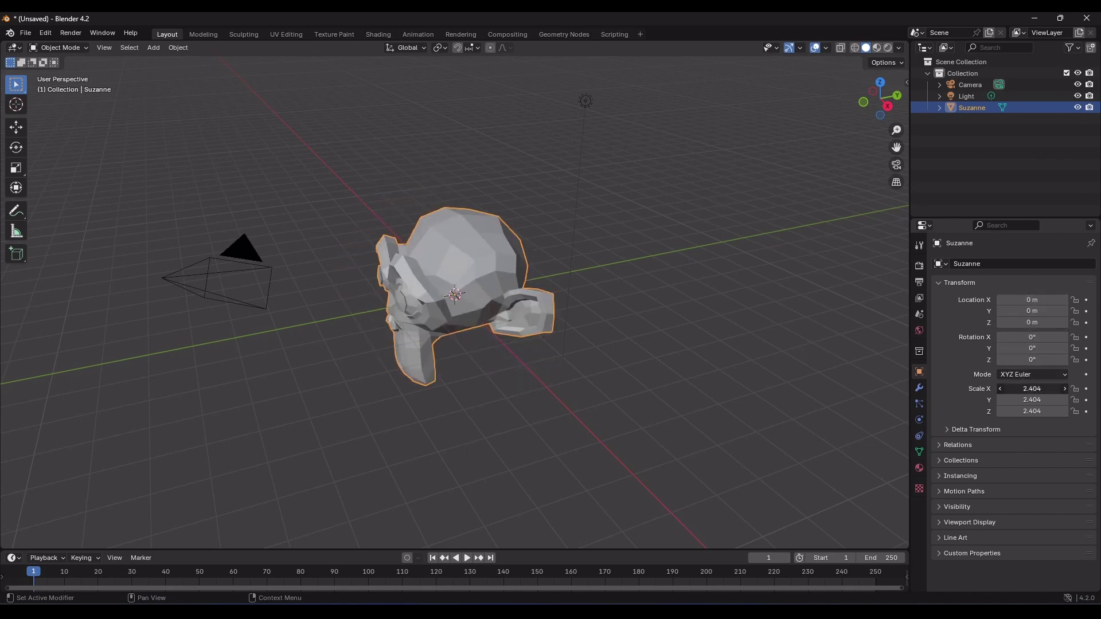
left_click_drag(1032, 389, 1032, 411)
type("1")
key("Return")
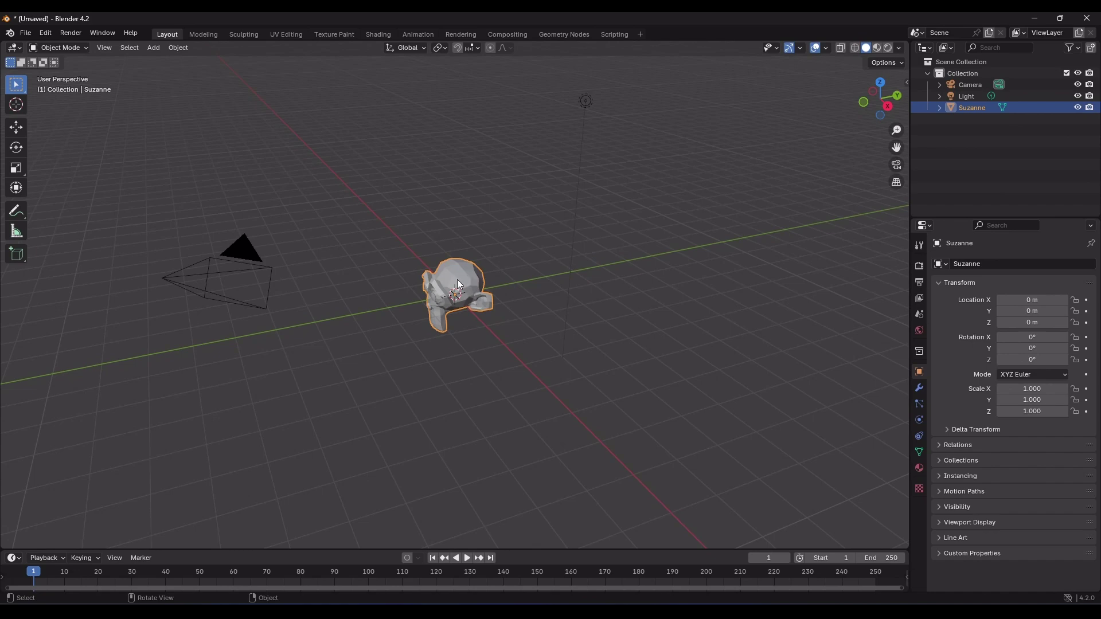
Step: Try rotating the monkey freely in the viewport twice, and cancel each rotation
key("r")
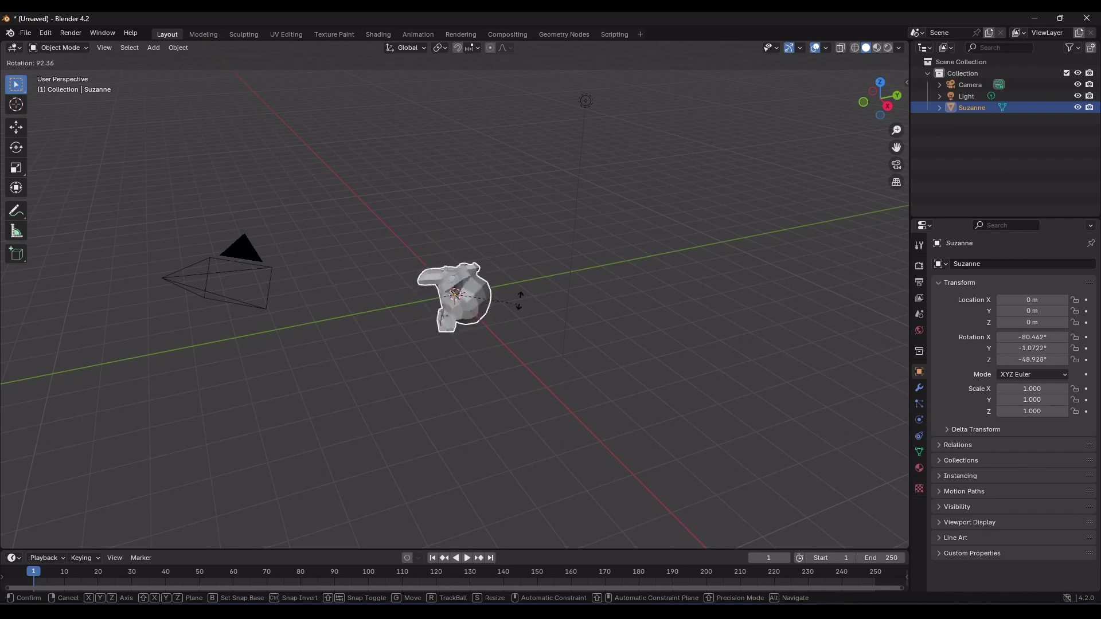
right_click(516, 187)
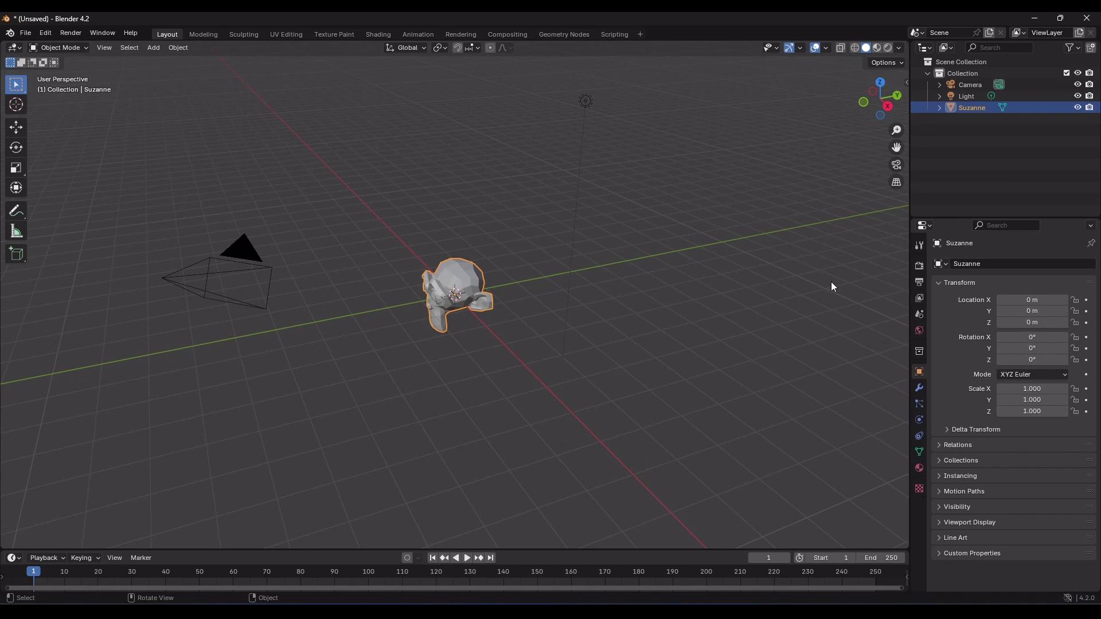
key("r")
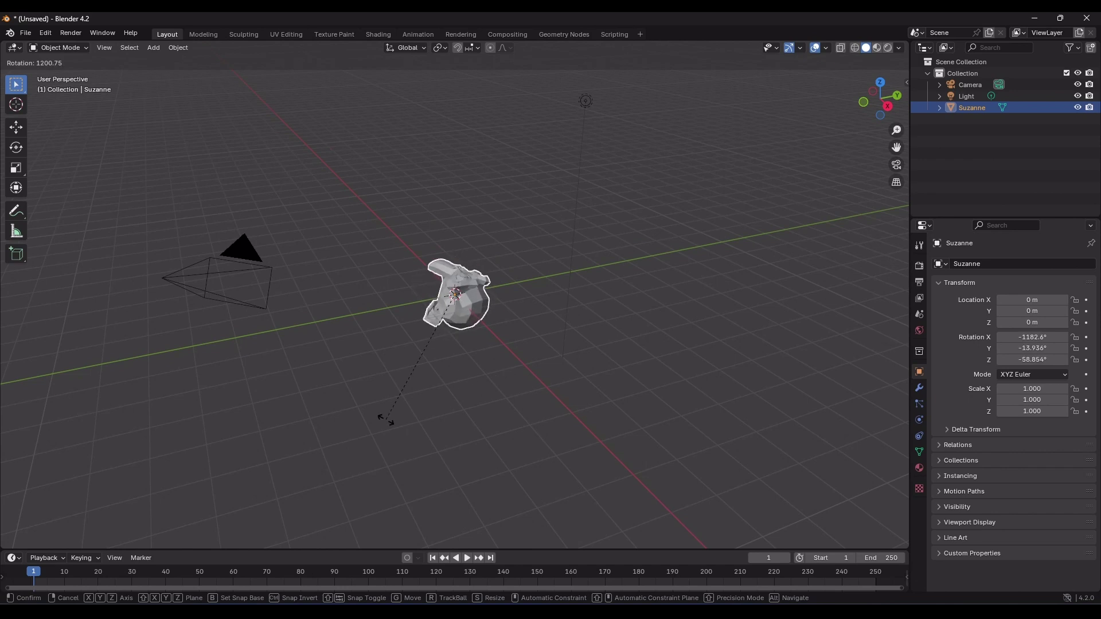
key("Escape")
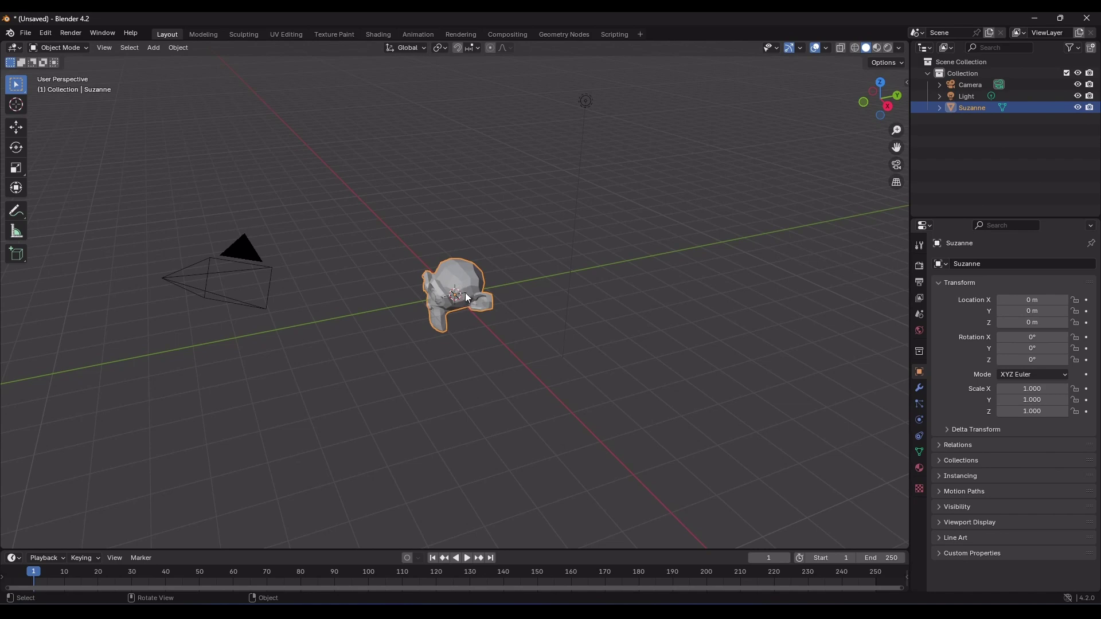
Step: Rotate the monkey with axis constraints, switching between global Z and X, to about X 720° and Z -316°
key("r")
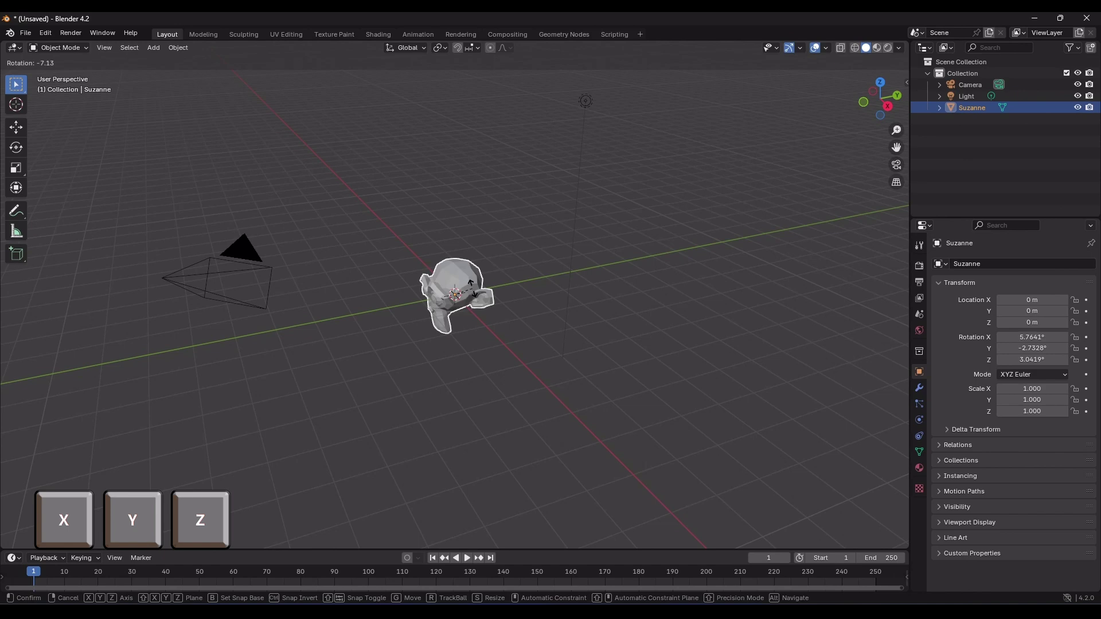
key("z")
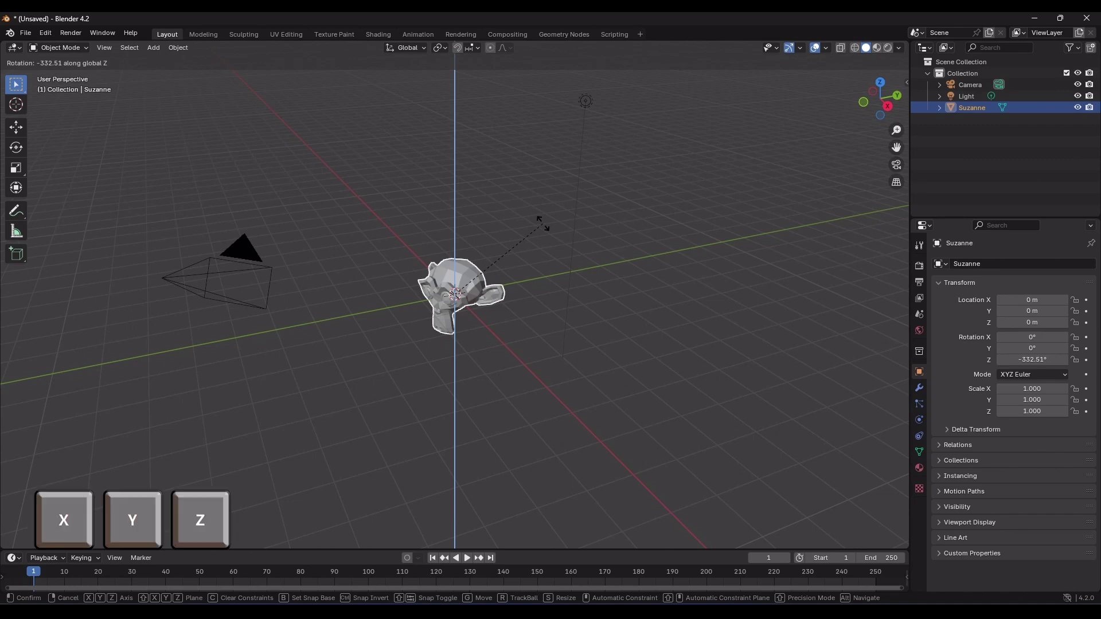
key("x")
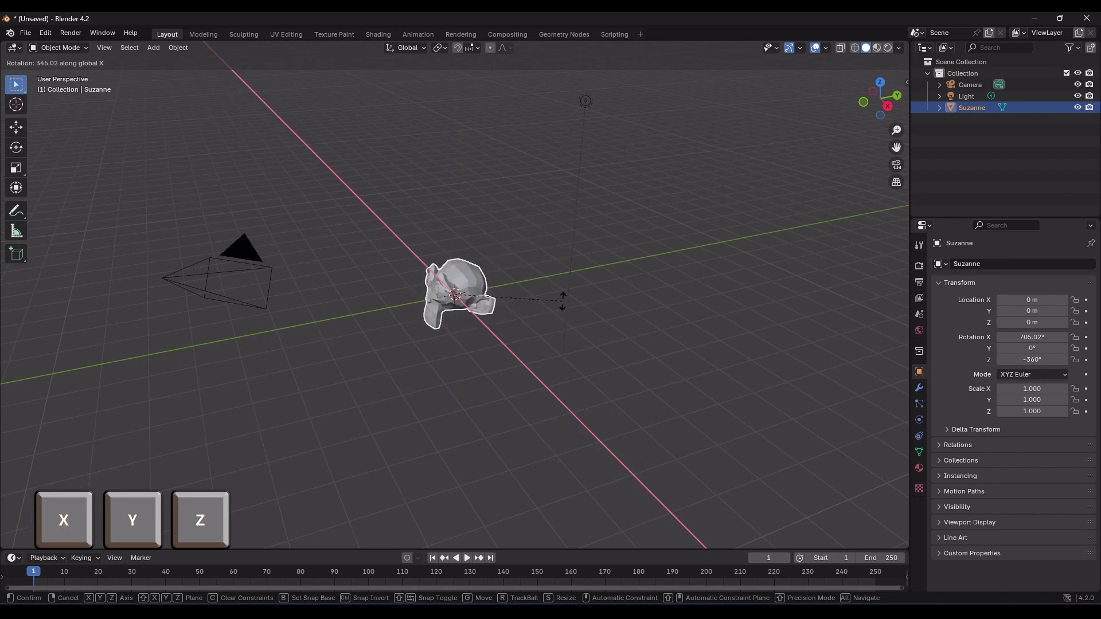
key("z")
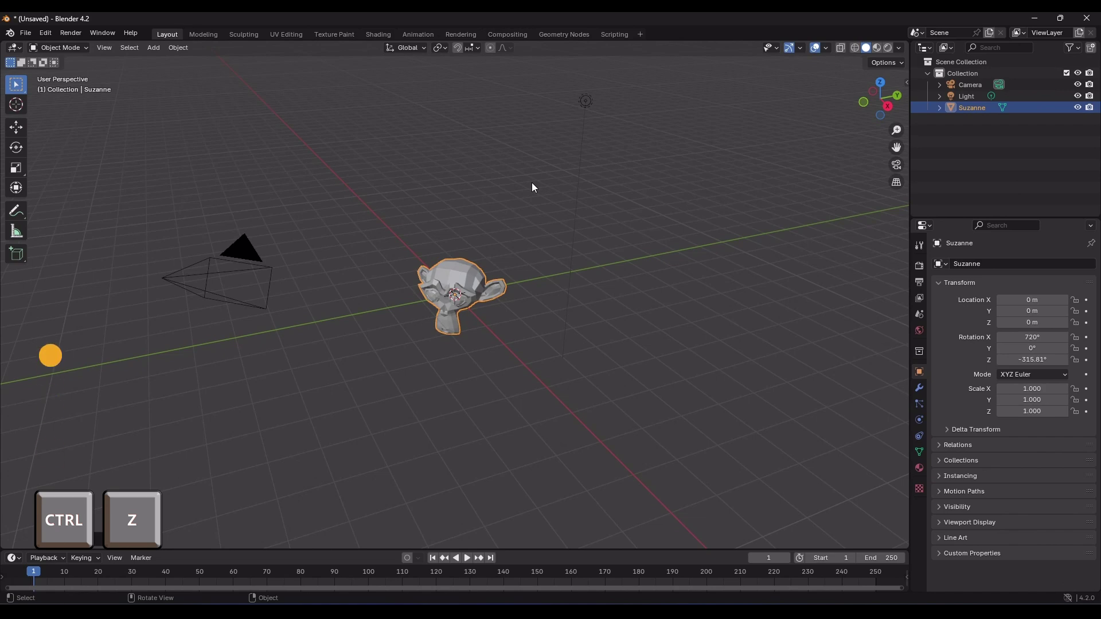
Step: Undo the monkey's axis-constrained rotation, redo it, and undo it again
key("ctrl+z")
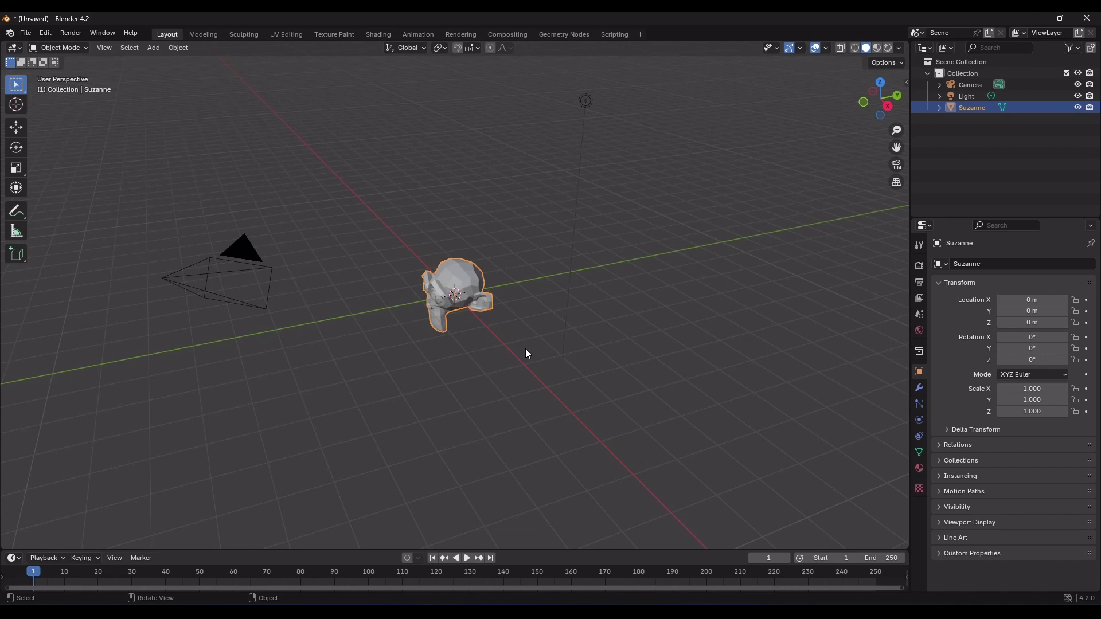
key("ctrl")
key("ctrl+shift+z")
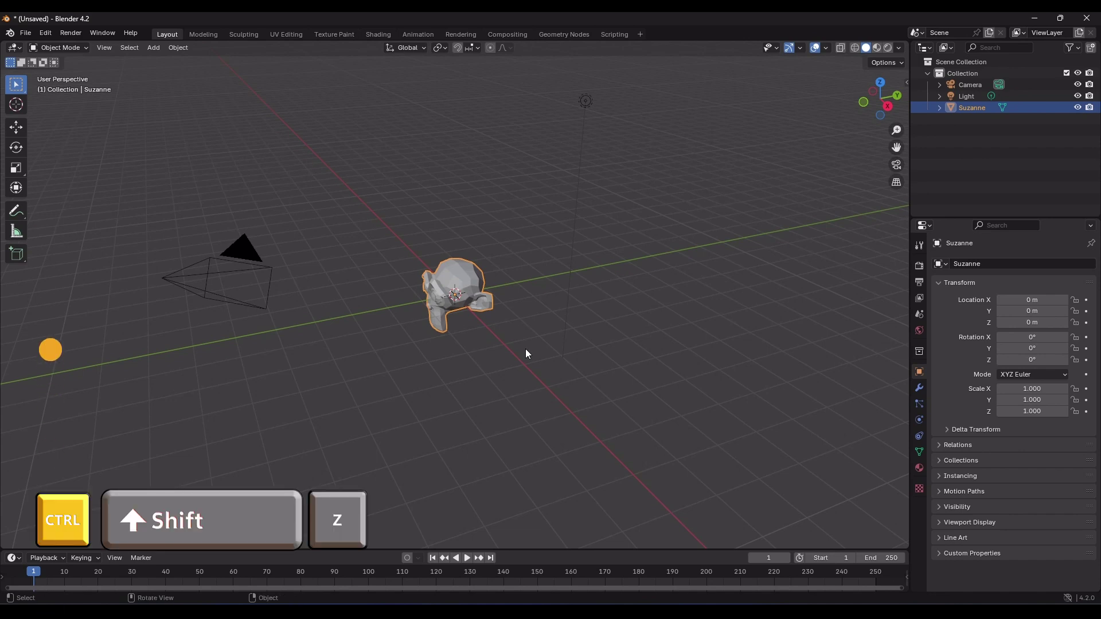
key("ctrl+shift+z")
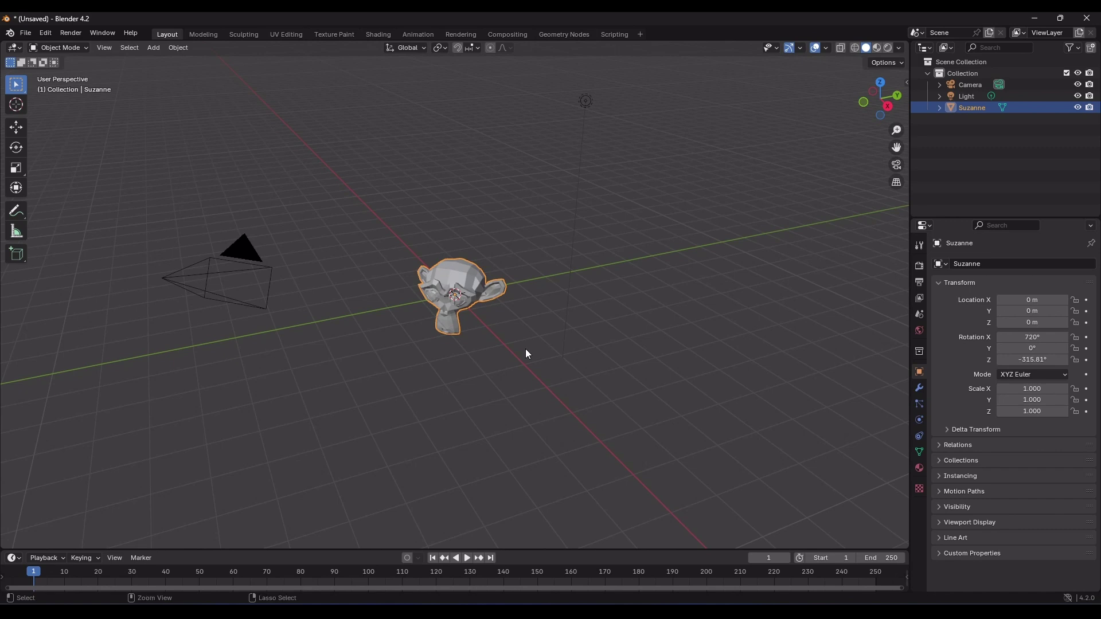
key("ctrl+z")
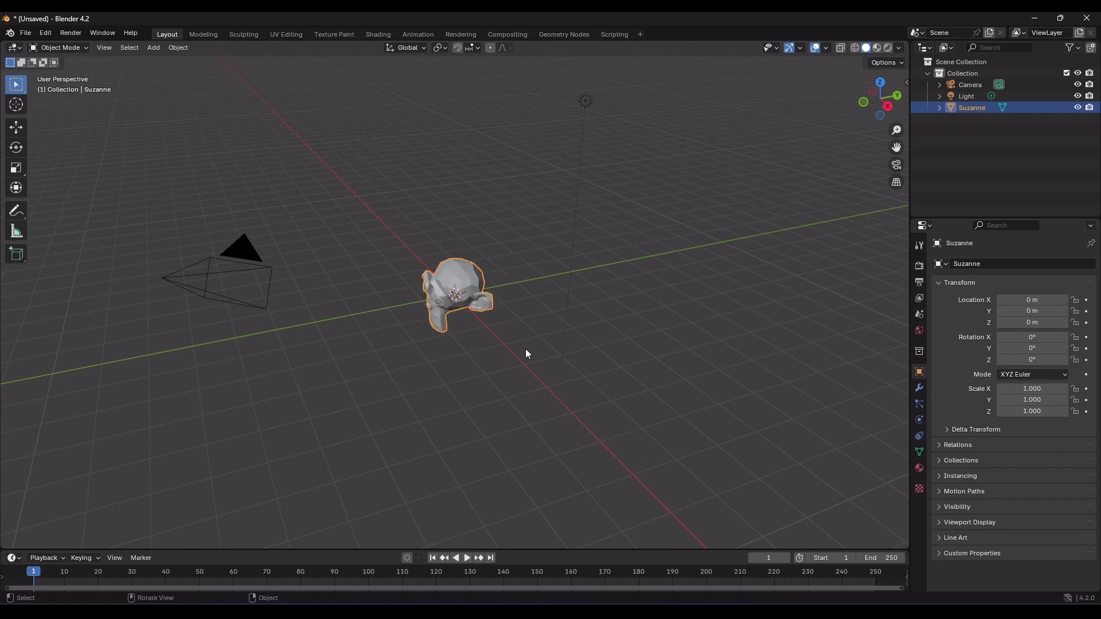
Step: Rotate the monkey exactly 20° about the global Y axis, check it from the front, and undo the rotation
key("r")
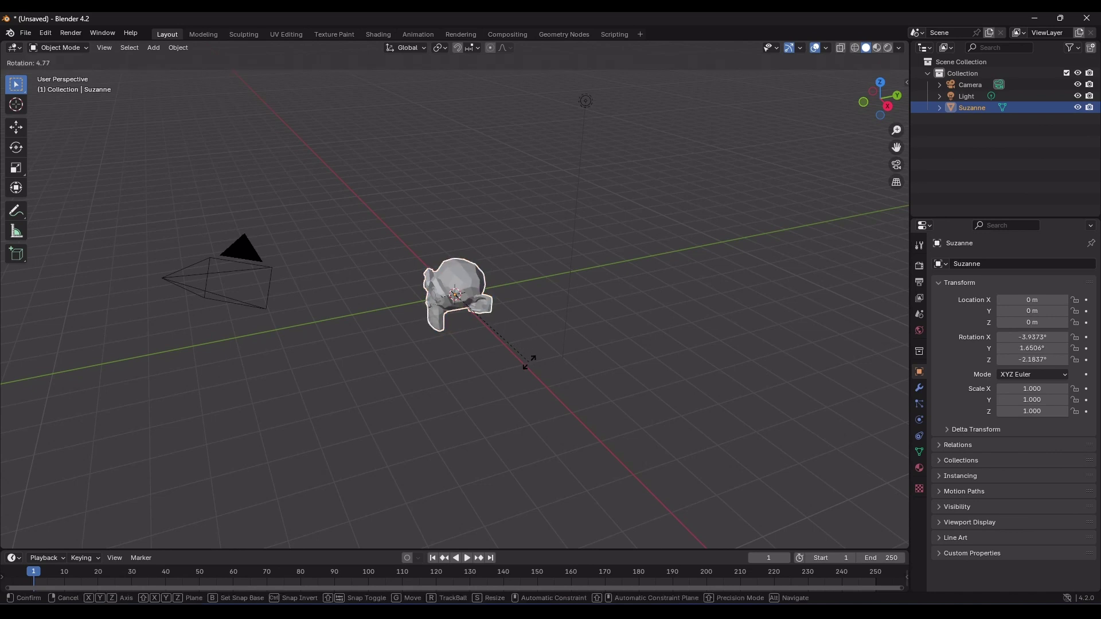
key("y")
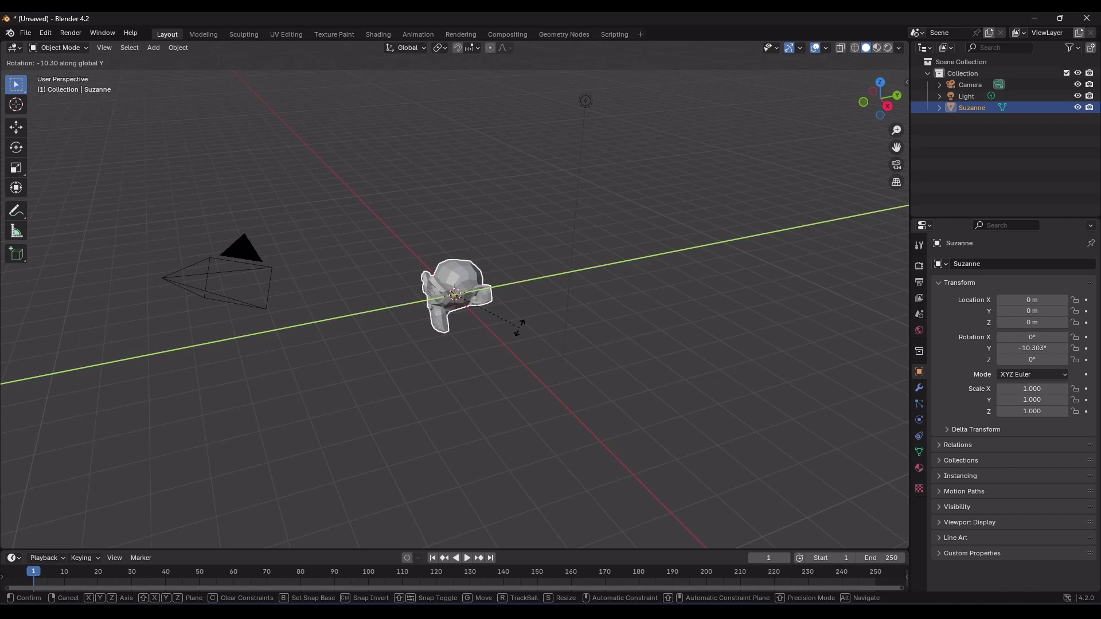
type("20")
key("Return")
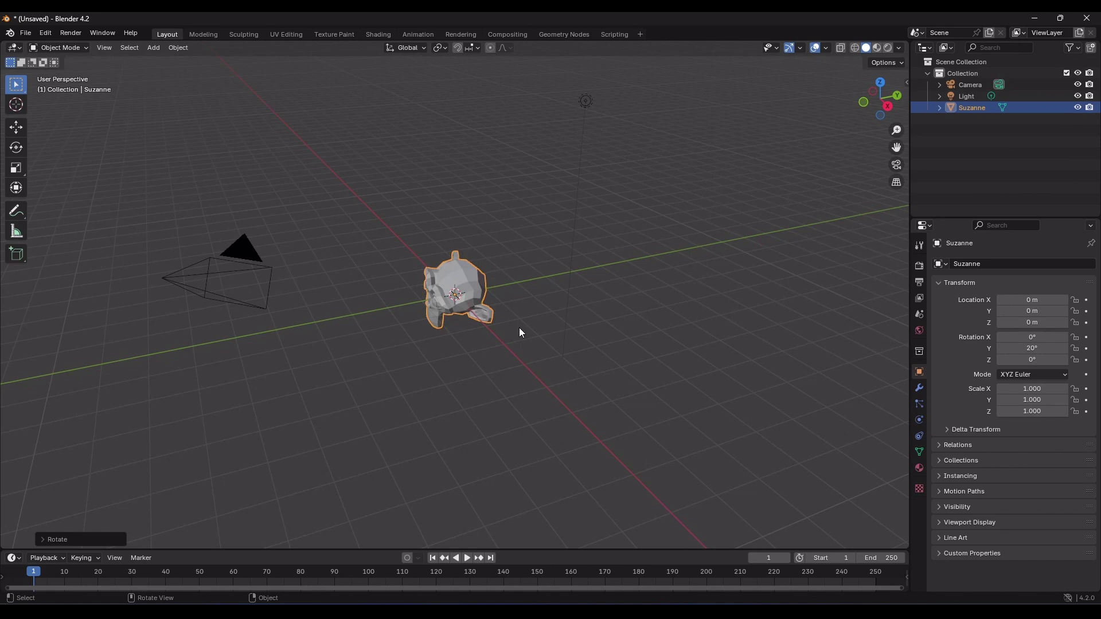
middle_click_drag(480, 343, 583, 319)
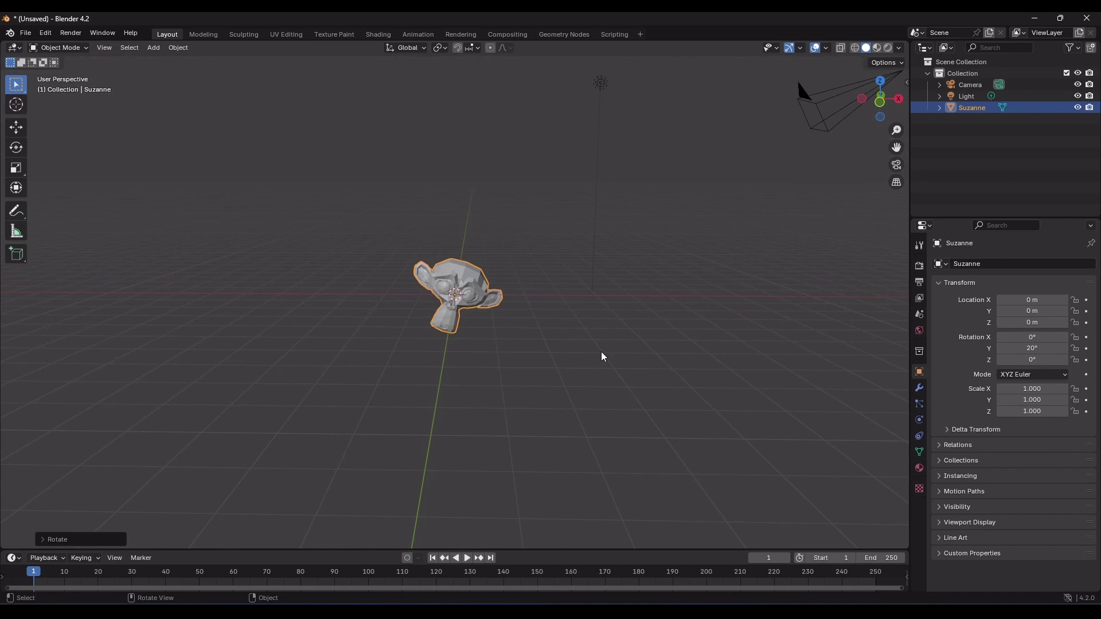
key("ctrl+z")
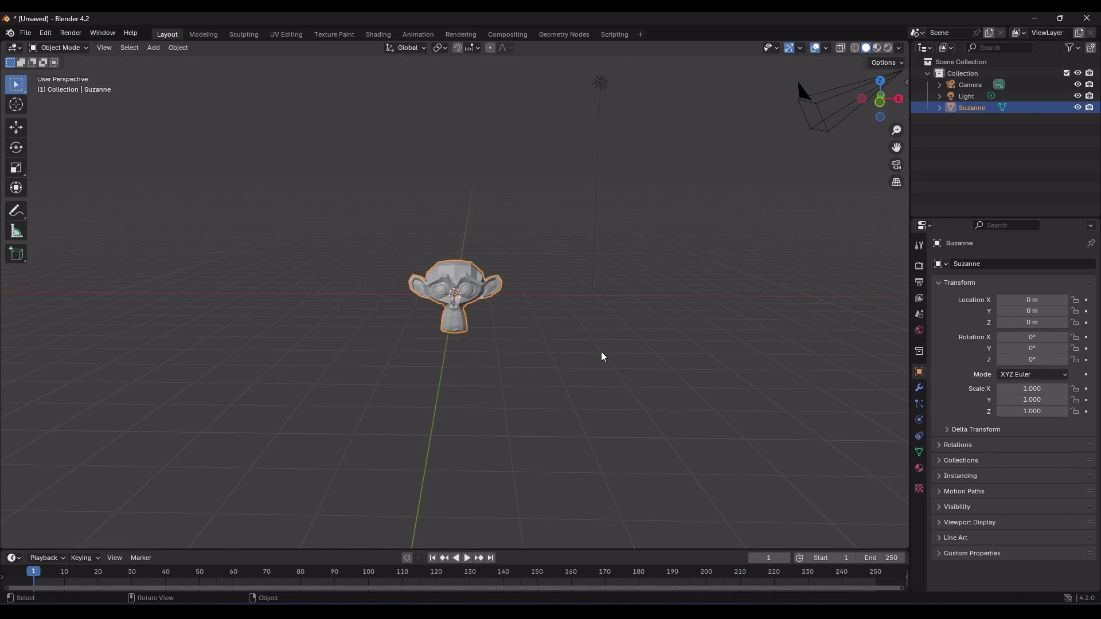
Step: Try rotating the monkey with the automatic axis constraint on the global Y axis, and cancel the rotation
middle_click_drag(525, 349, 494, 357)
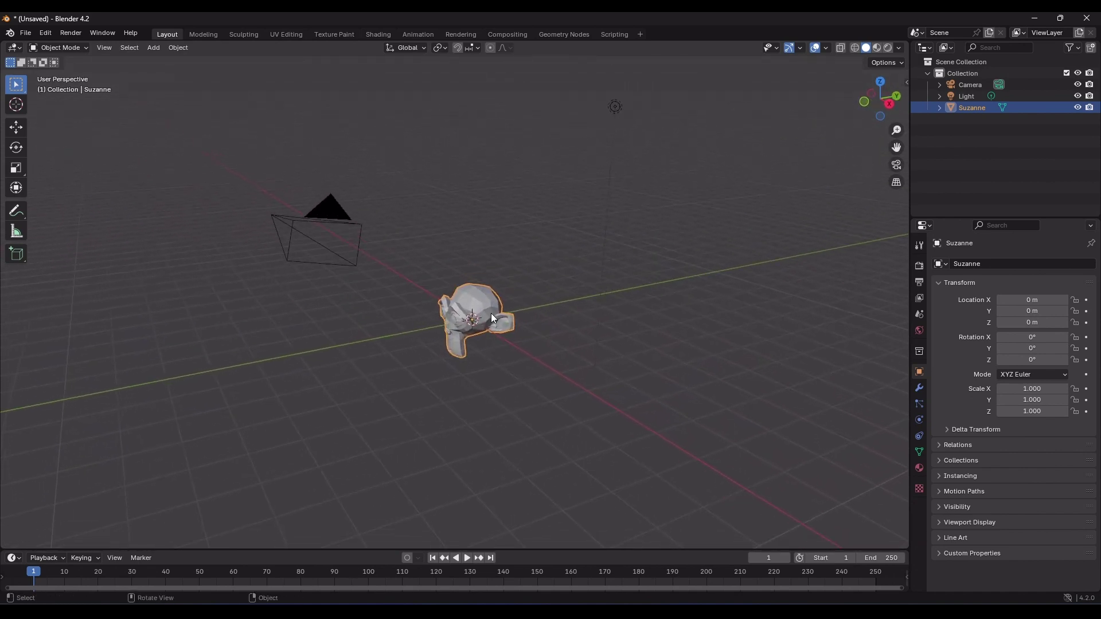
key("r")
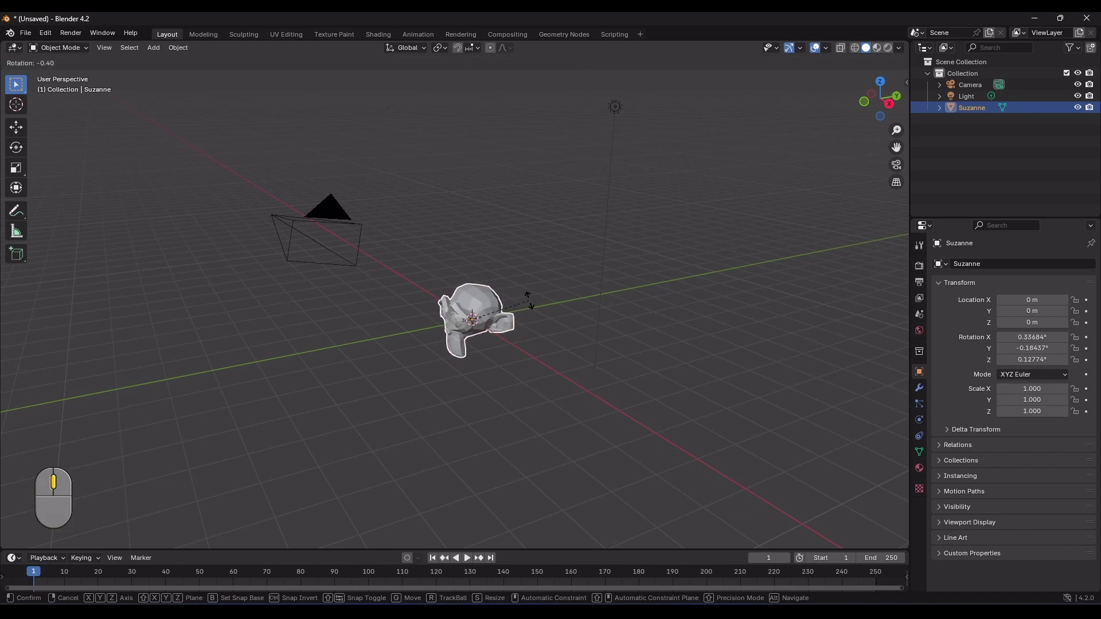
key("y")
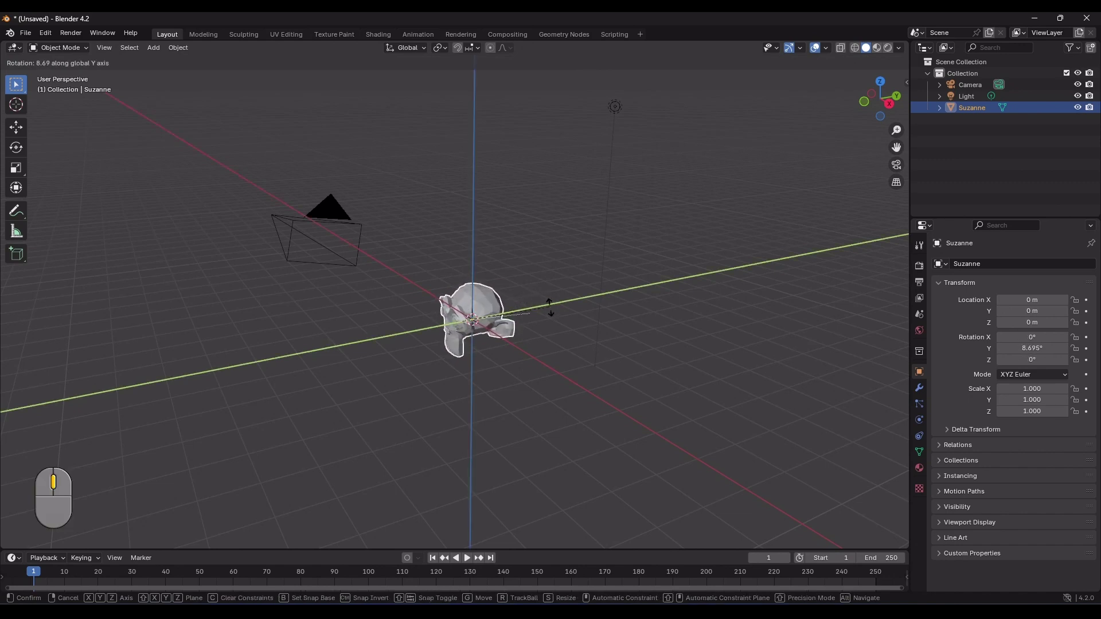
key("x")
key("y")
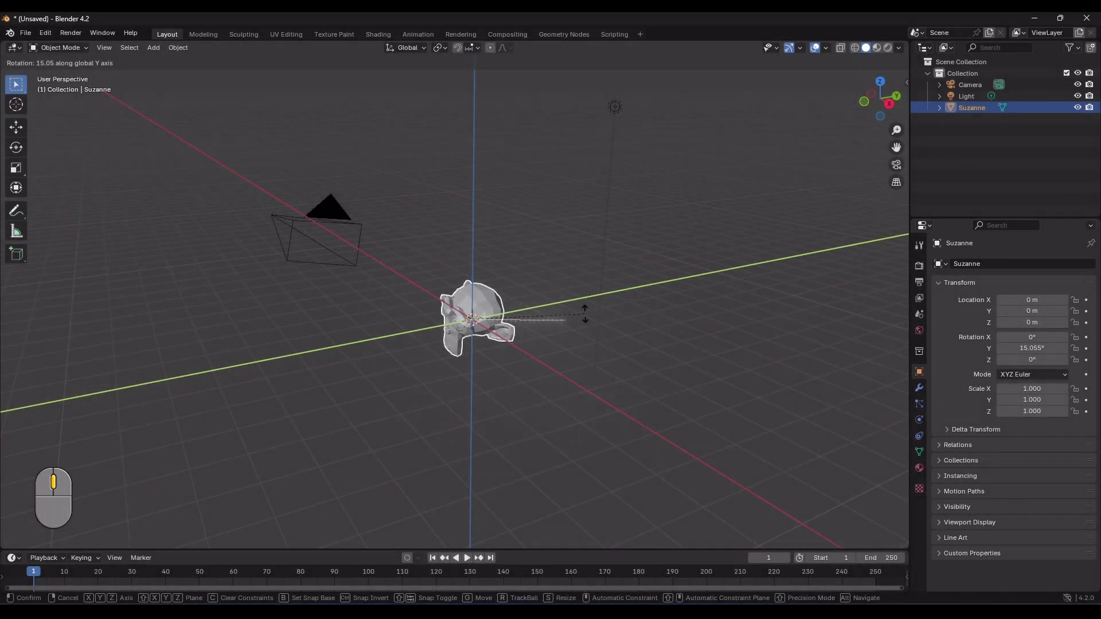
middle_click_drag(587, 313, 590, 308)
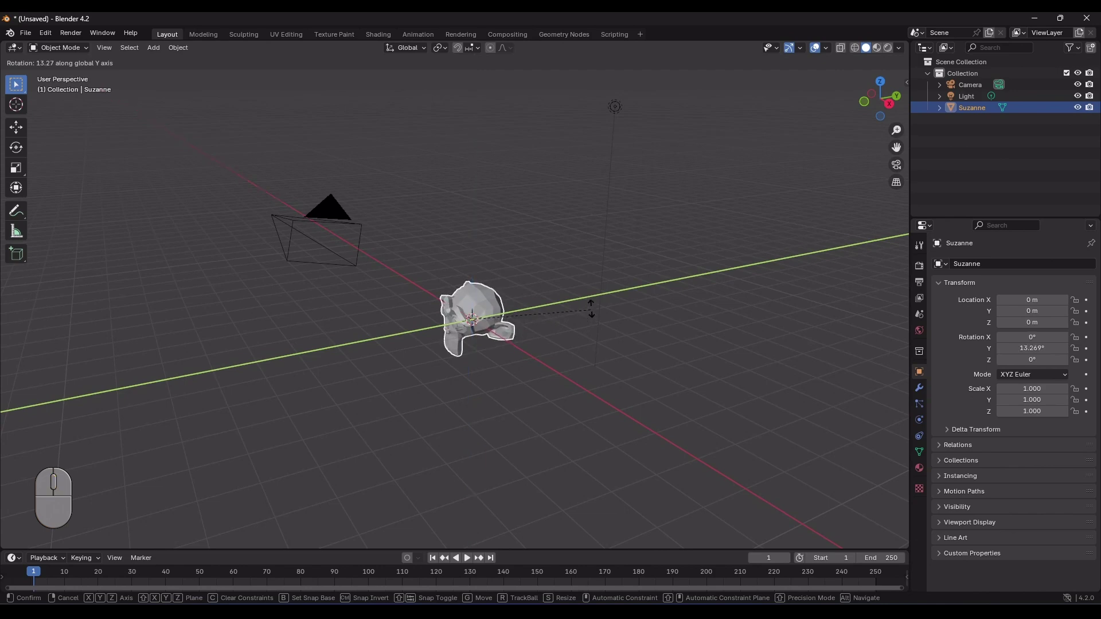
right_click(578, 270)
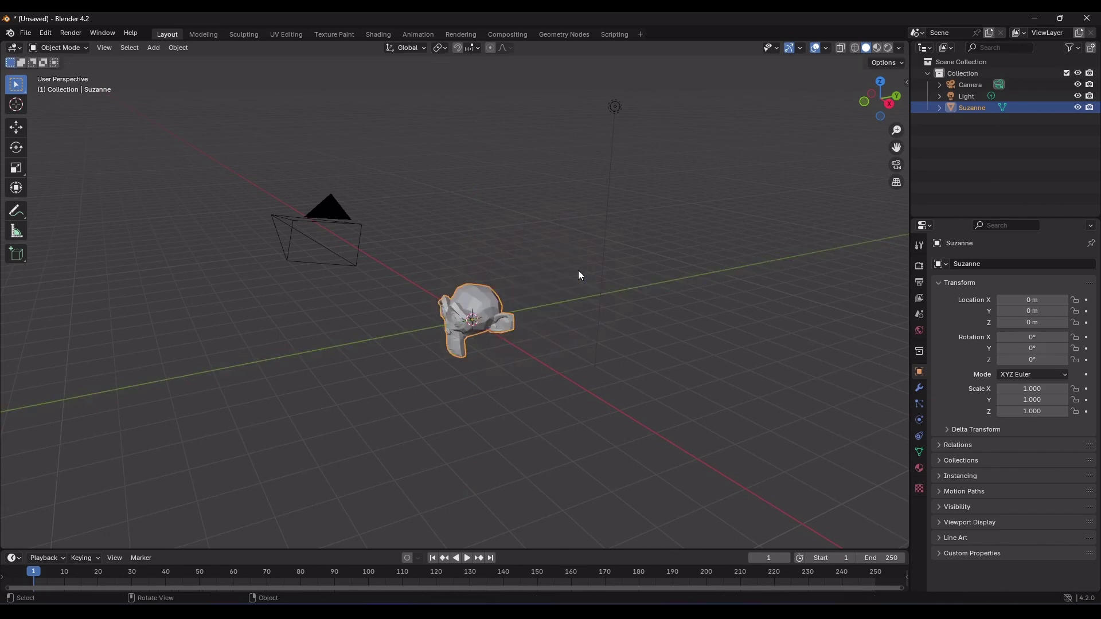
Step: Rotate the monkey exactly 50° about the global Y axis and view it from the front
key("r")
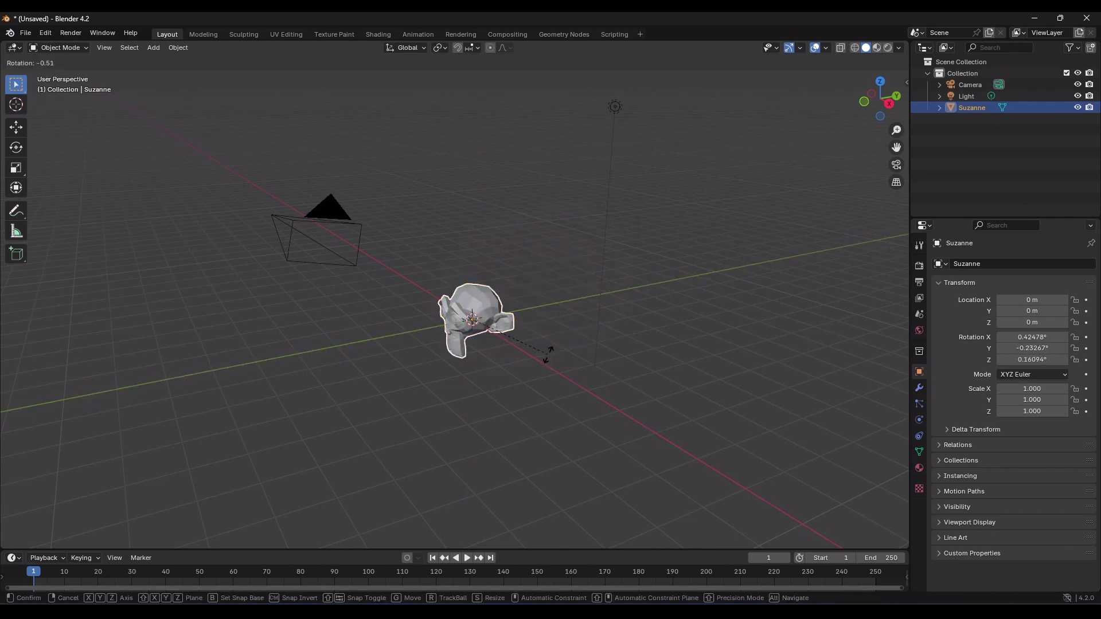
key("y")
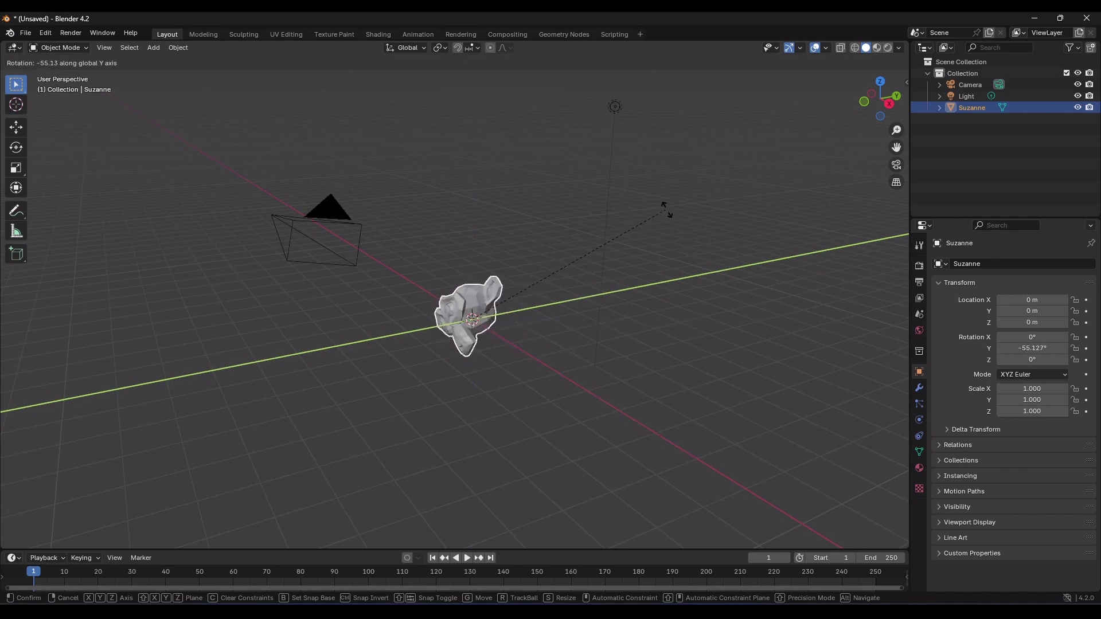
type("50")
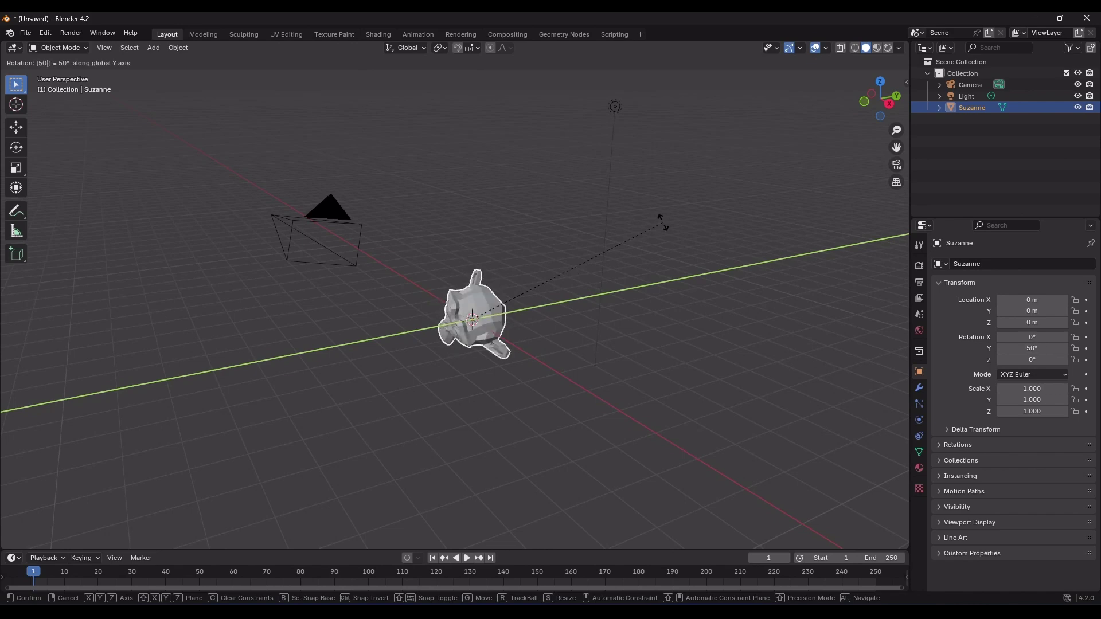
key("Return")
middle_click_drag(449, 404, 563, 393)
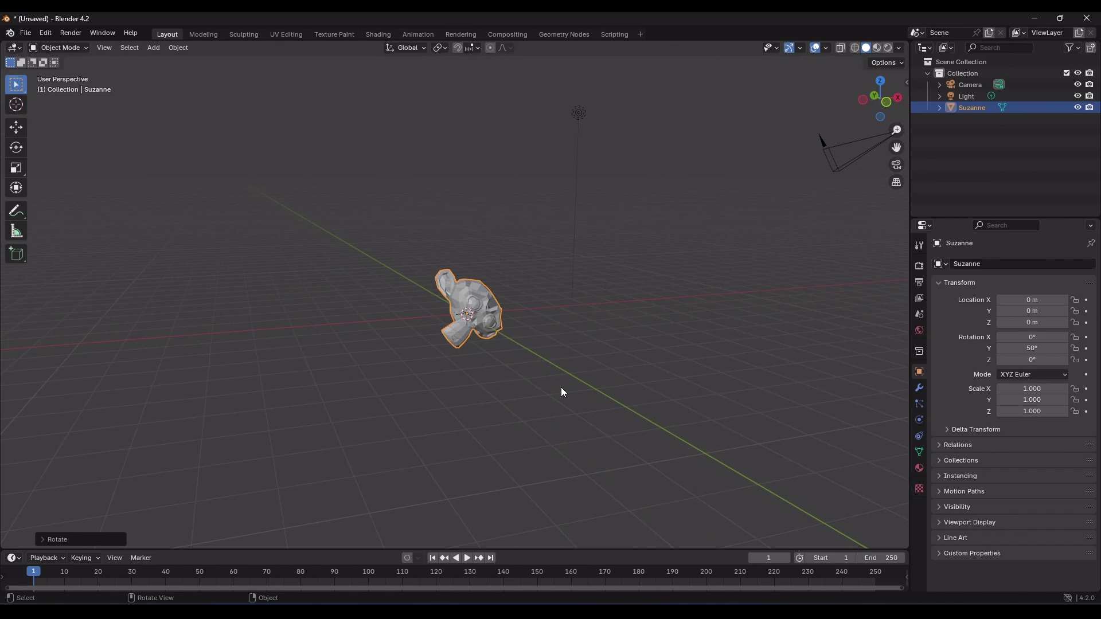
middle_click_drag(560, 387, 548, 387)
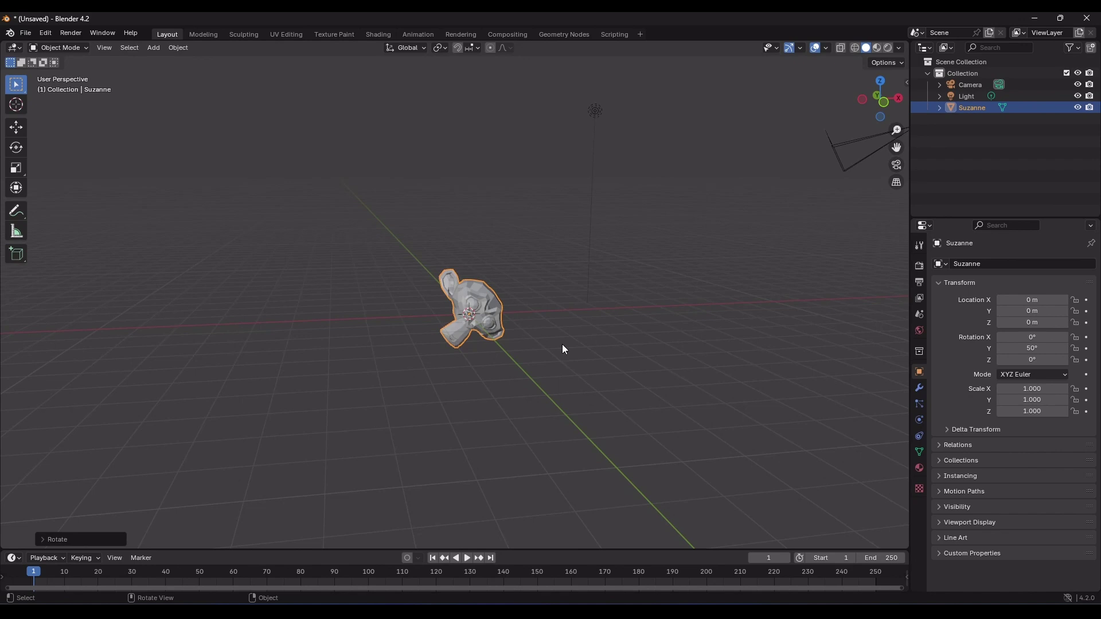
Step: Move the monkey exactly 3.5 m along the global X axis
middle_click_drag(609, 351, 565, 392)
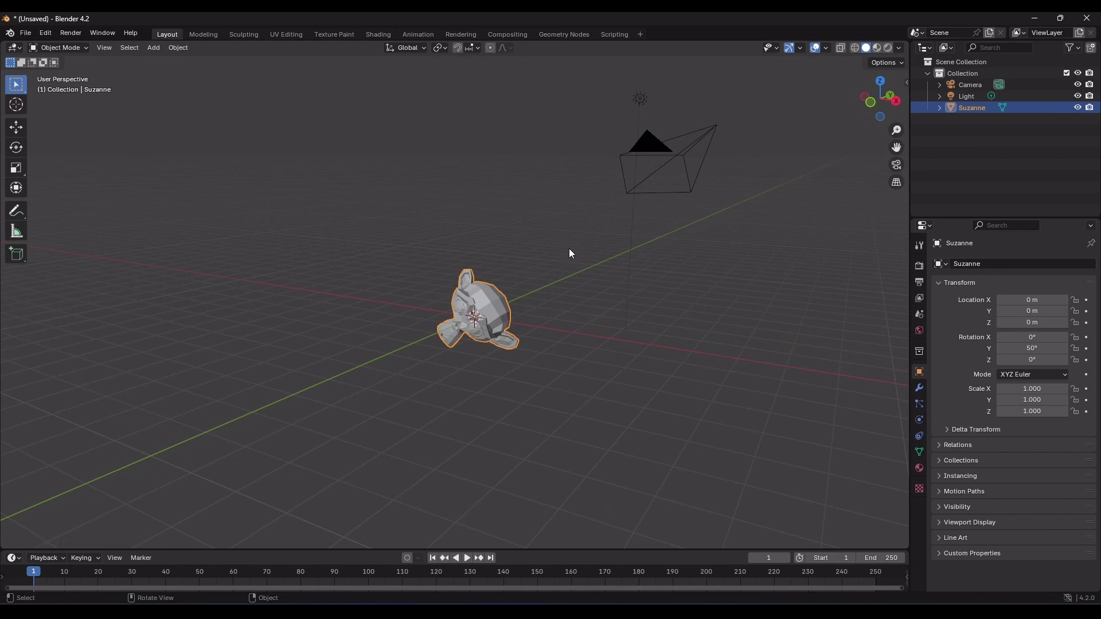
key("g")
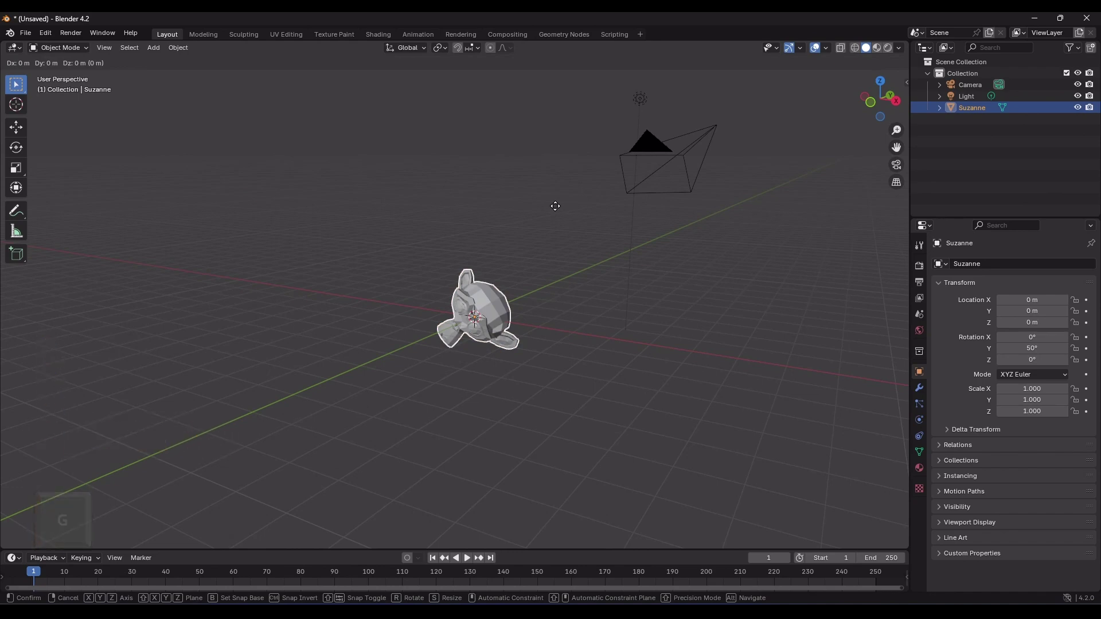
key("x")
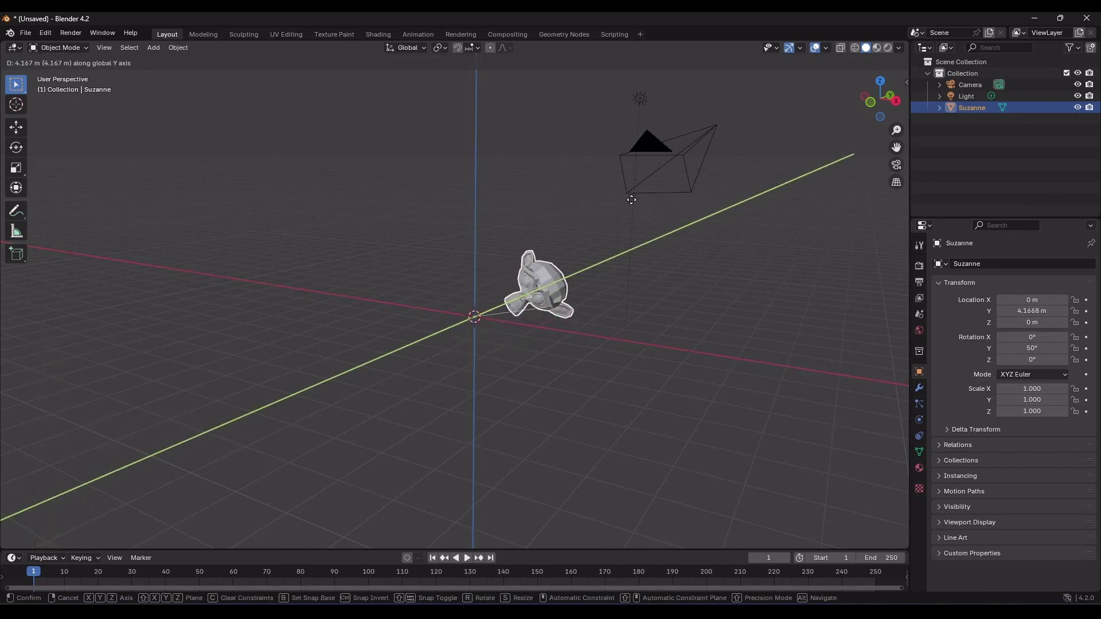
key("x")
key("x")
key("x")
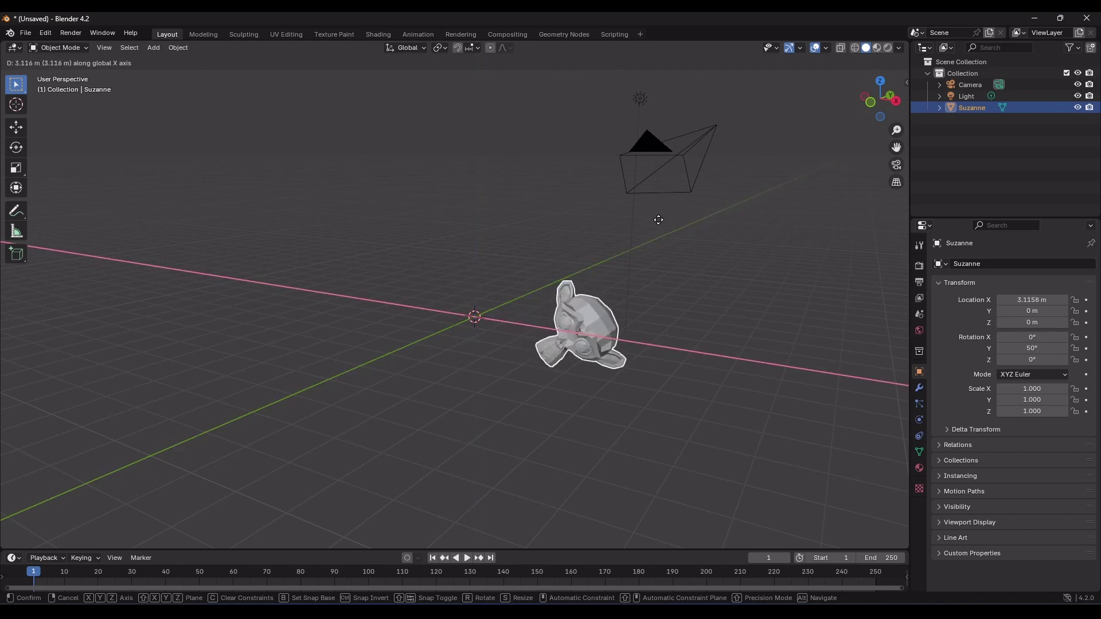
type("5")
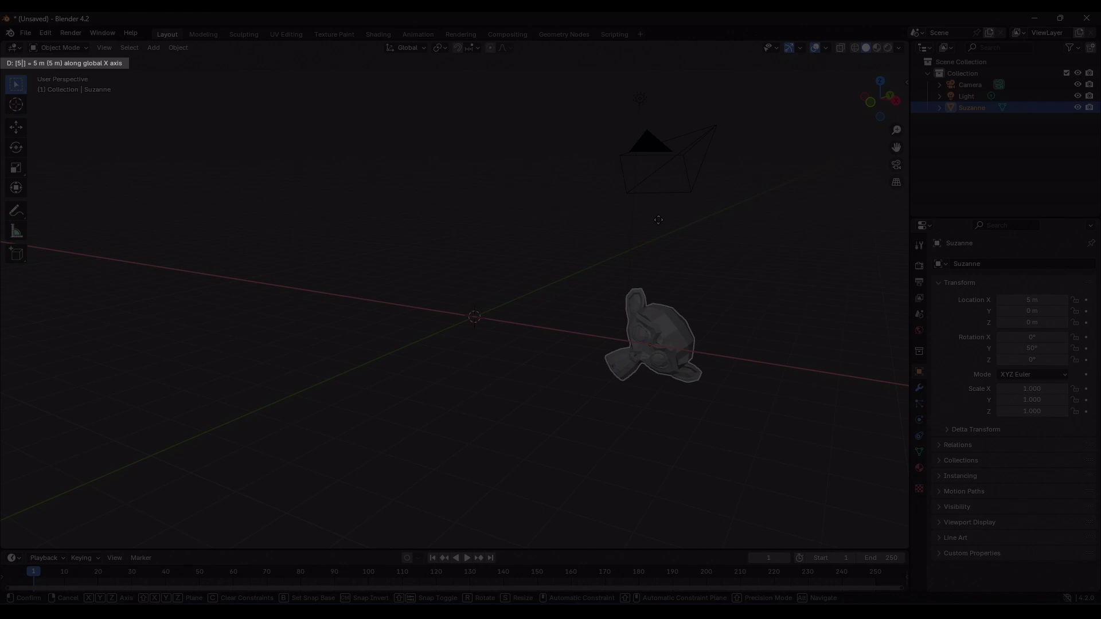
key("BackSpace")
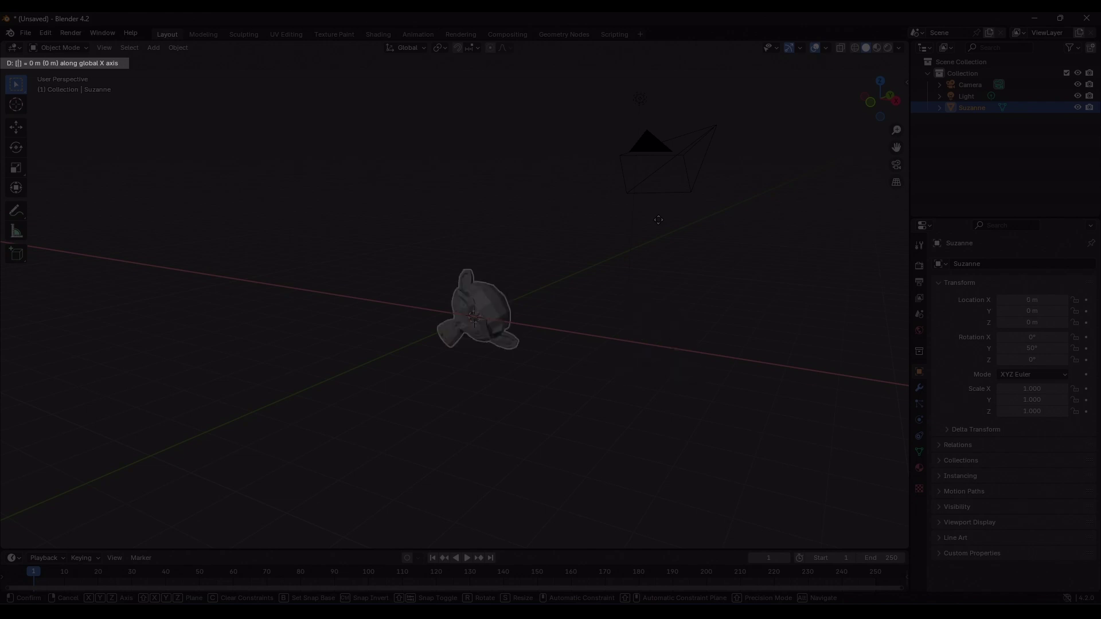
type("3.5")
key("Return")
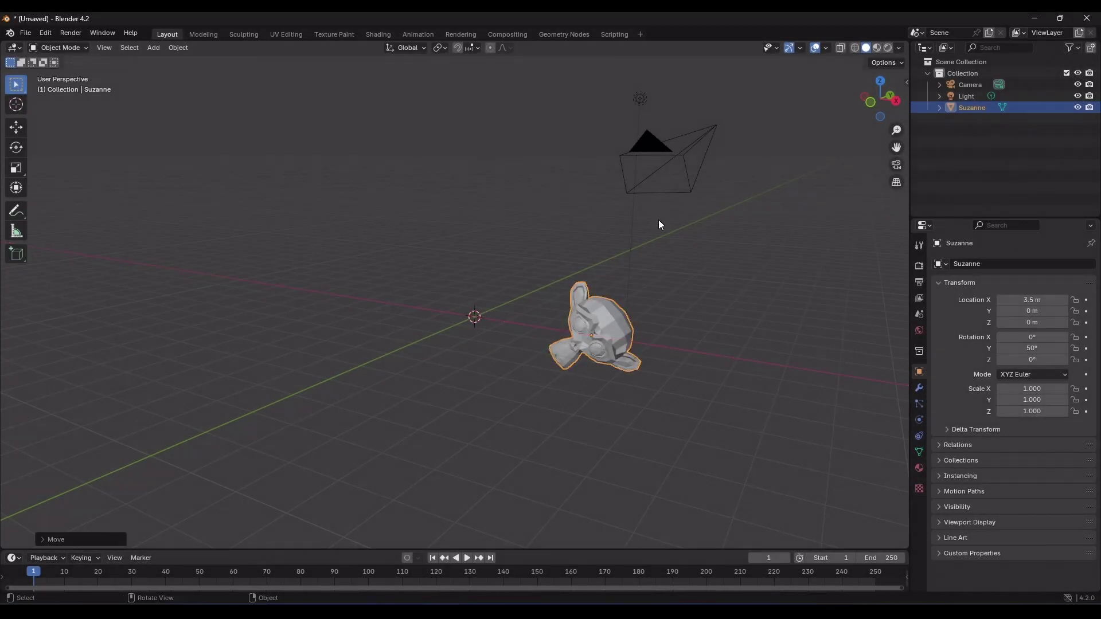
Step: Shrink the monkey freehand along the global Z axis to scale values of about 0.67 in X and 0.78 in Z
middle_click_drag(651, 268, 664, 190)
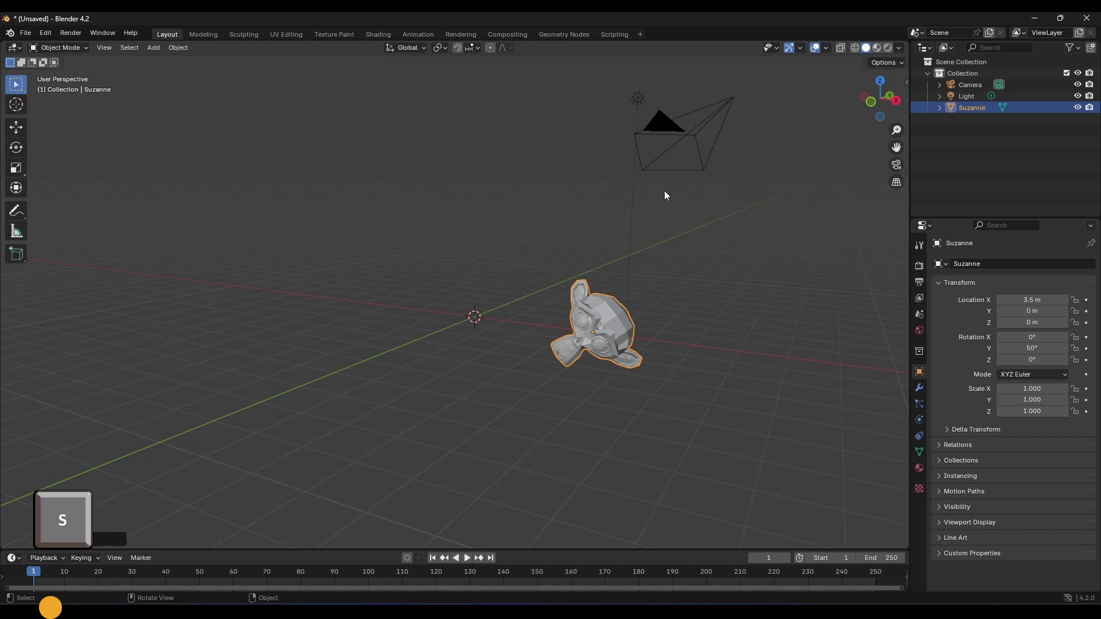
key("s")
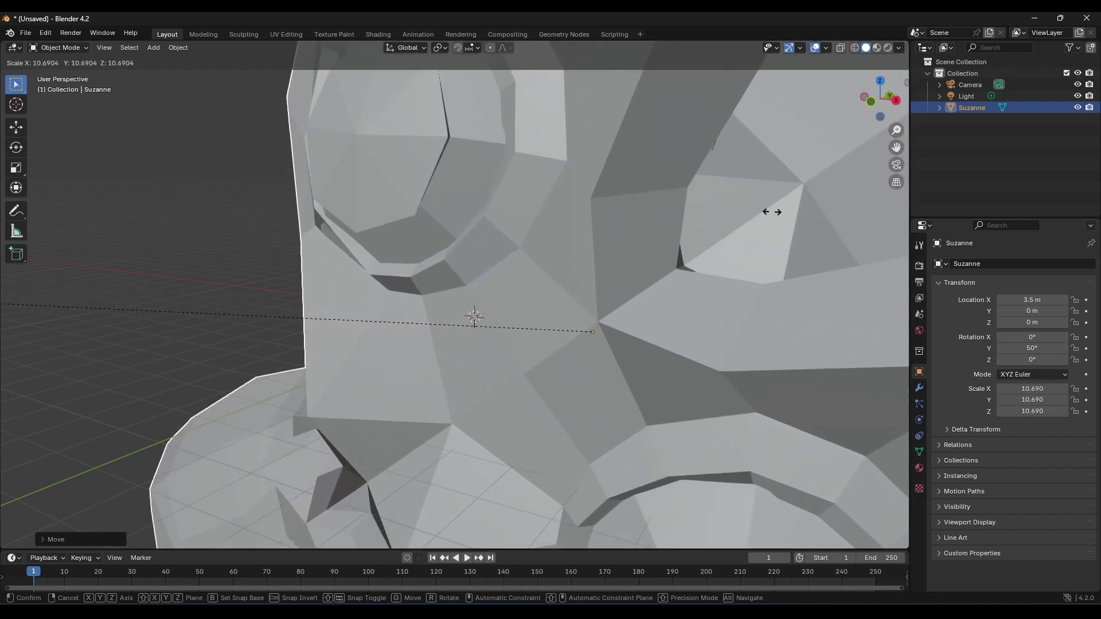
key("z")
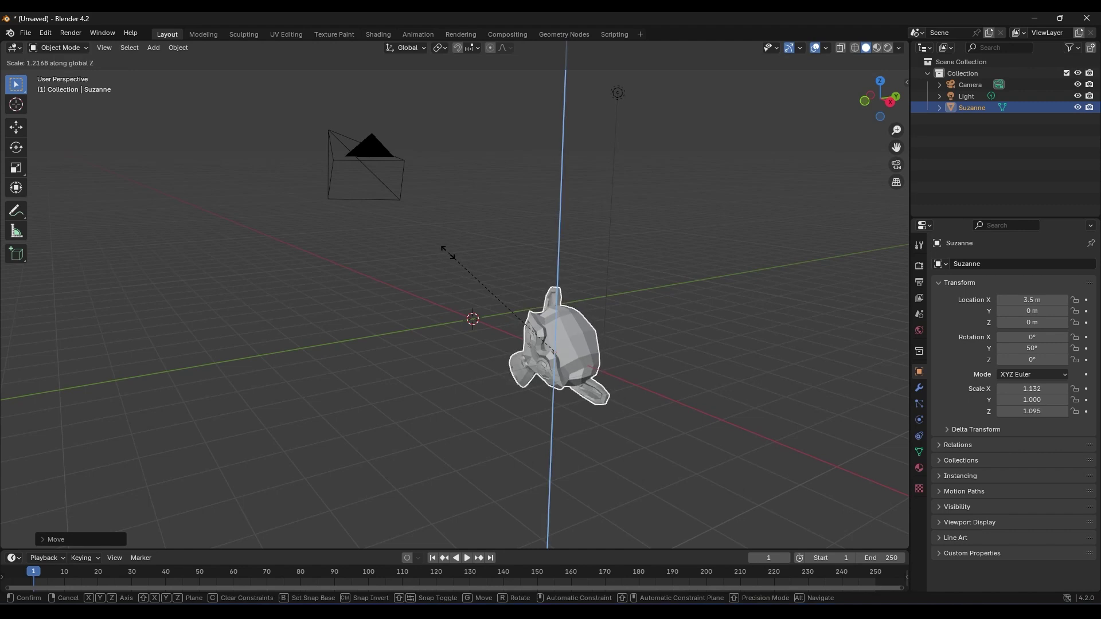
left_click(535, 393)
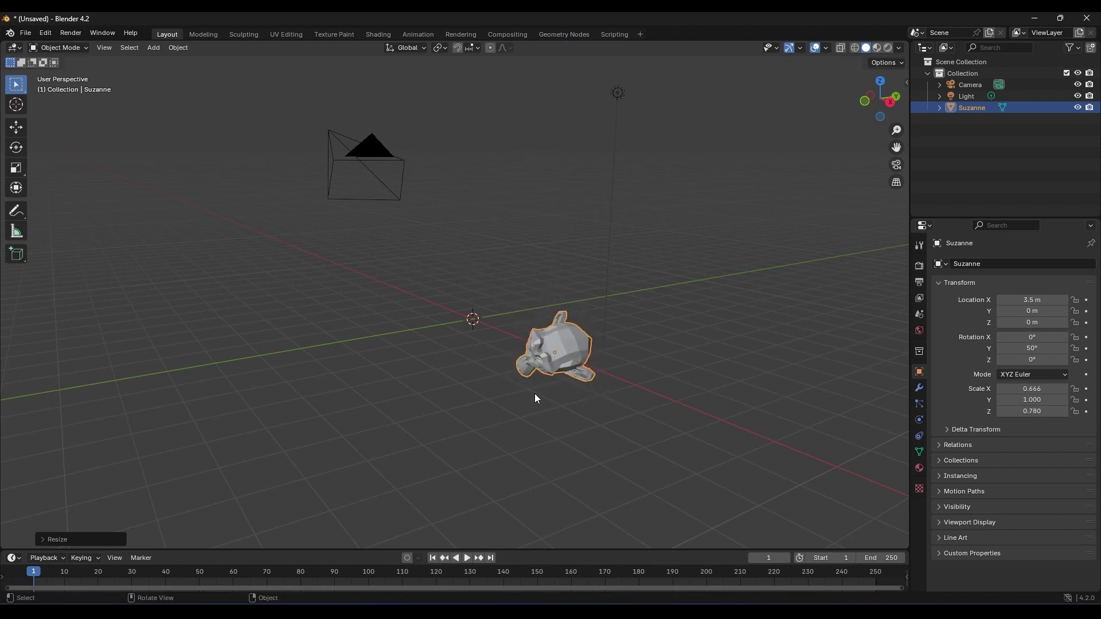
Step: Inspect the squashed monkey up close and clear its scale, resetting all axes to 1
middle_click_drag(535, 393, 612, 386)
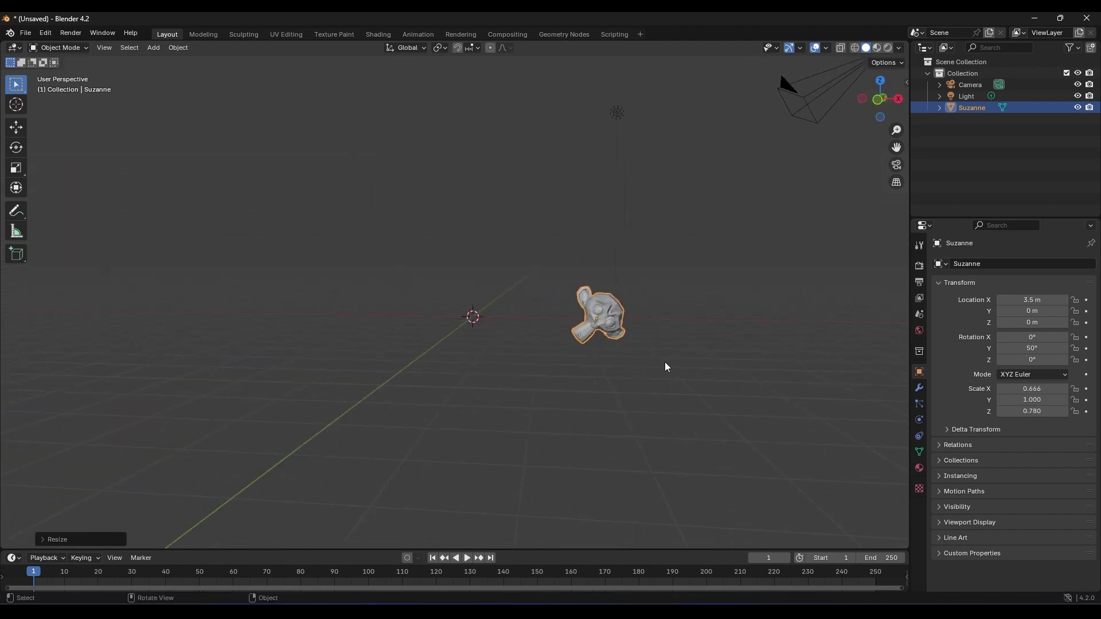
scroll(688, 362, "up", 6)
middle_click_drag(786, 290, 337, 250, "shift")
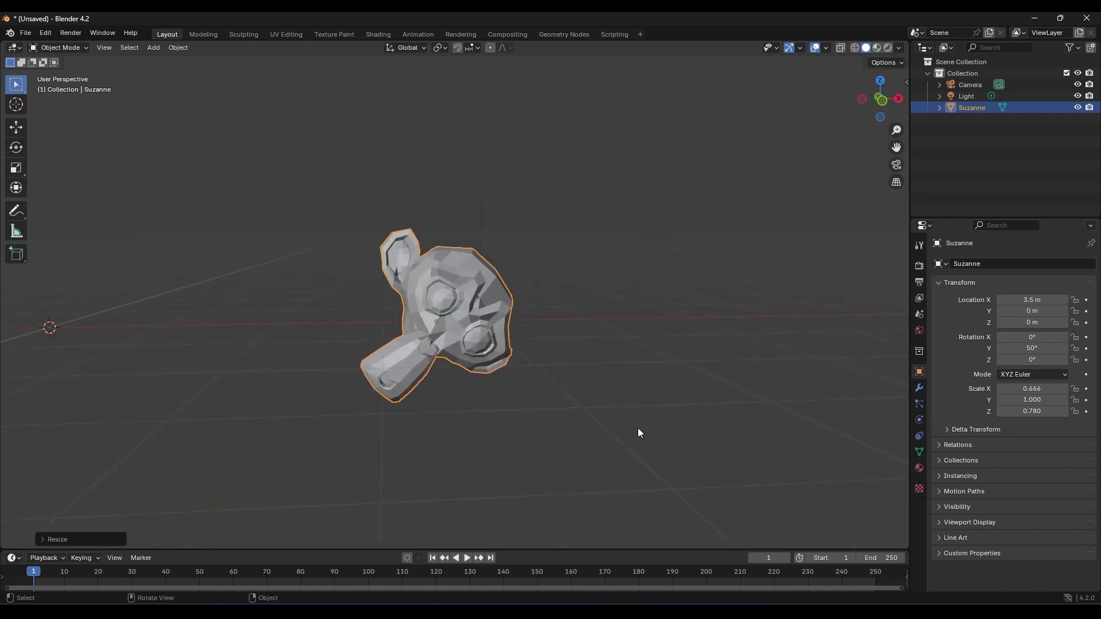
middle_click_drag(638, 427, 594, 422)
key("alt+s")
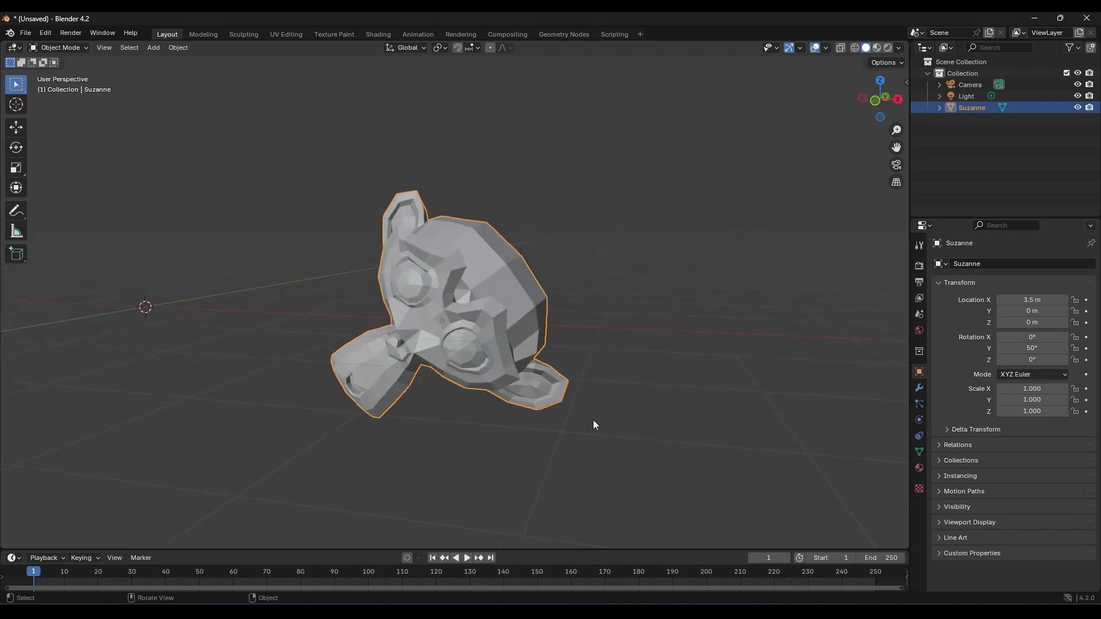
mouse_move(503, 417)
middle_mouse_down()
mouse_move(512, 421)
mouse_move(496, 422)
middle_mouse_up()
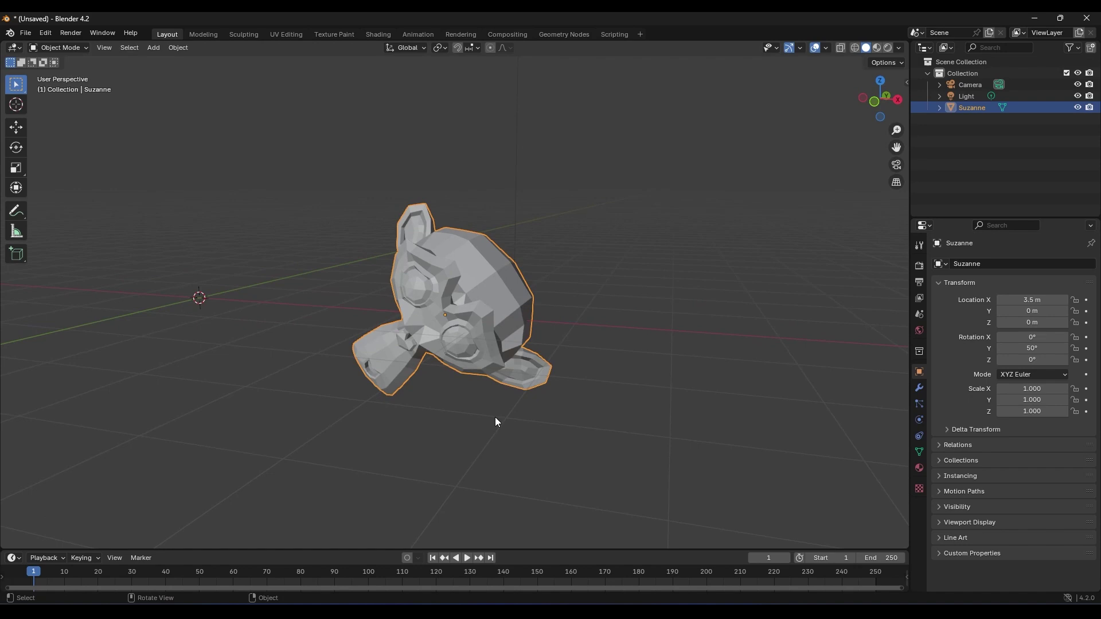